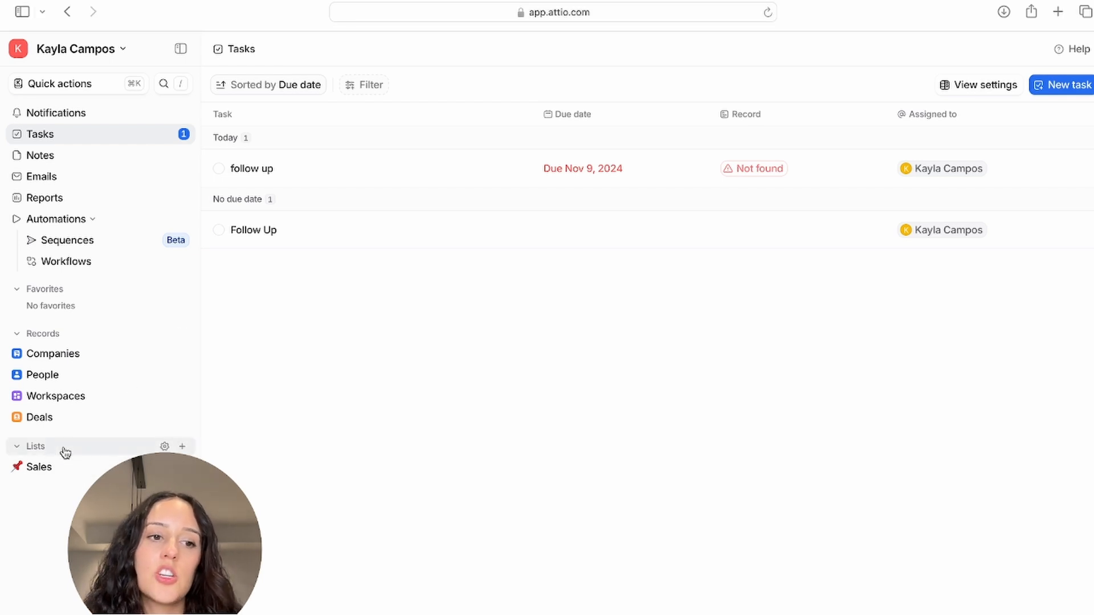
Create a list from scratch based on the People object and name it Leads.
left_click(182, 449)
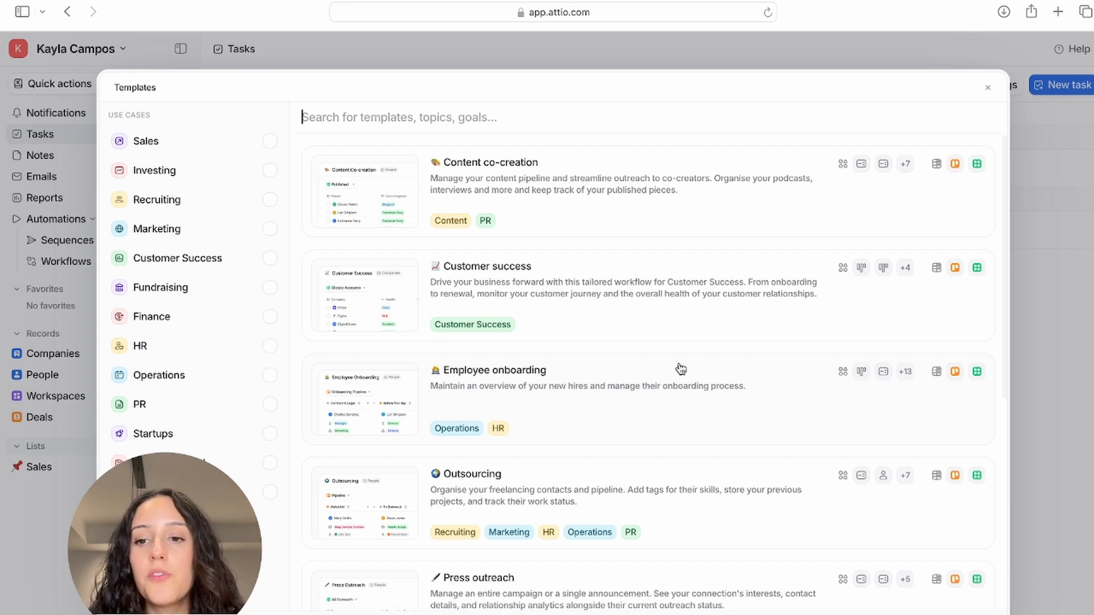
scroll(681, 369, "down", 3)
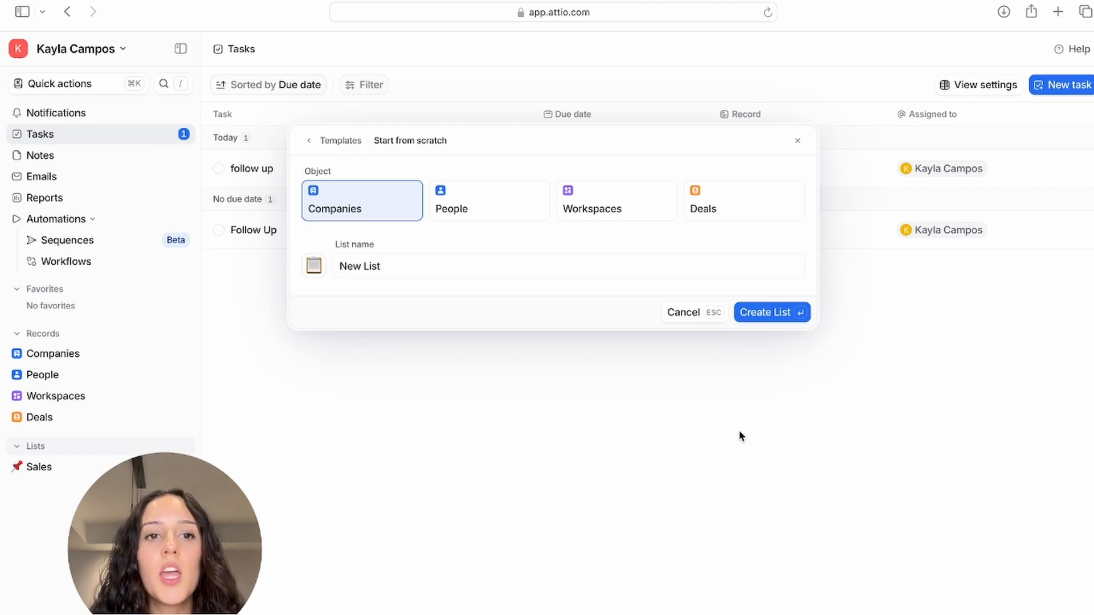
left_click(486, 212)
left_click_drag(420, 267, 301, 269)
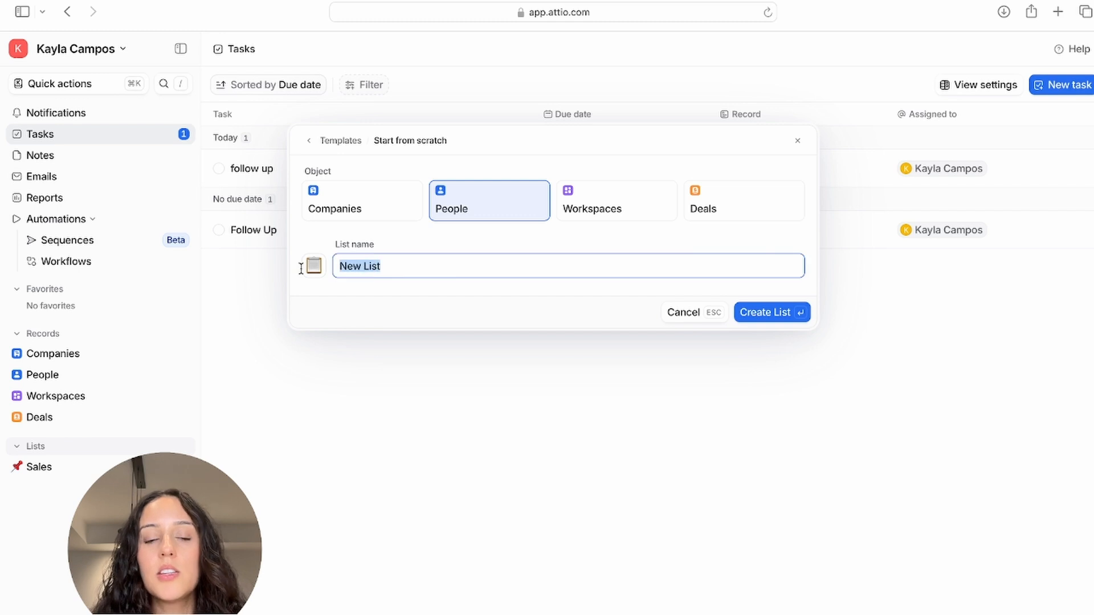
key("BackSpace")
type("Leads")
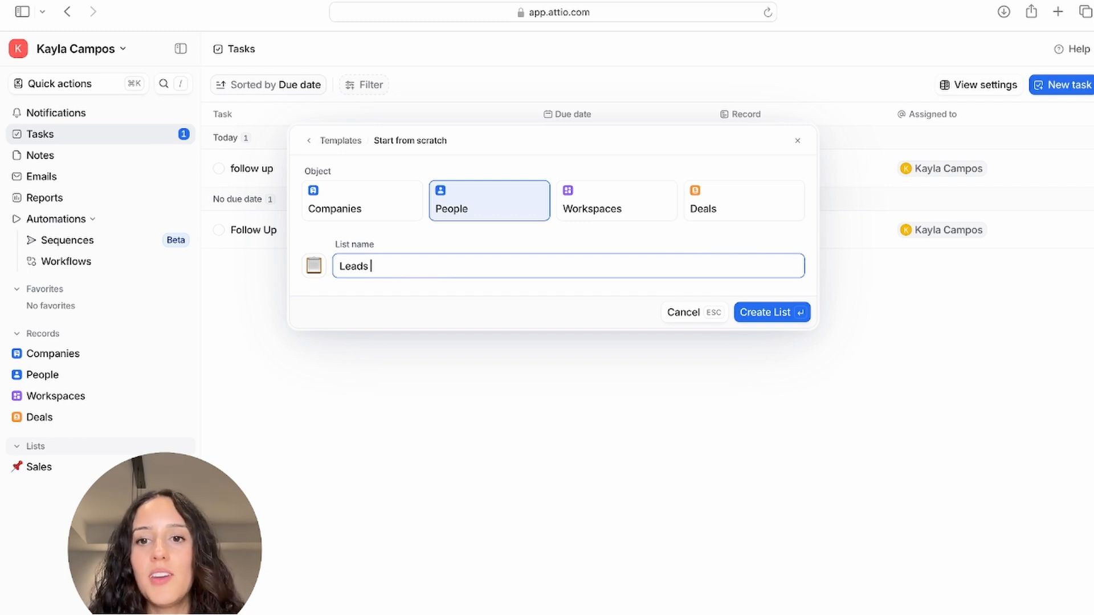
left_click(776, 313)
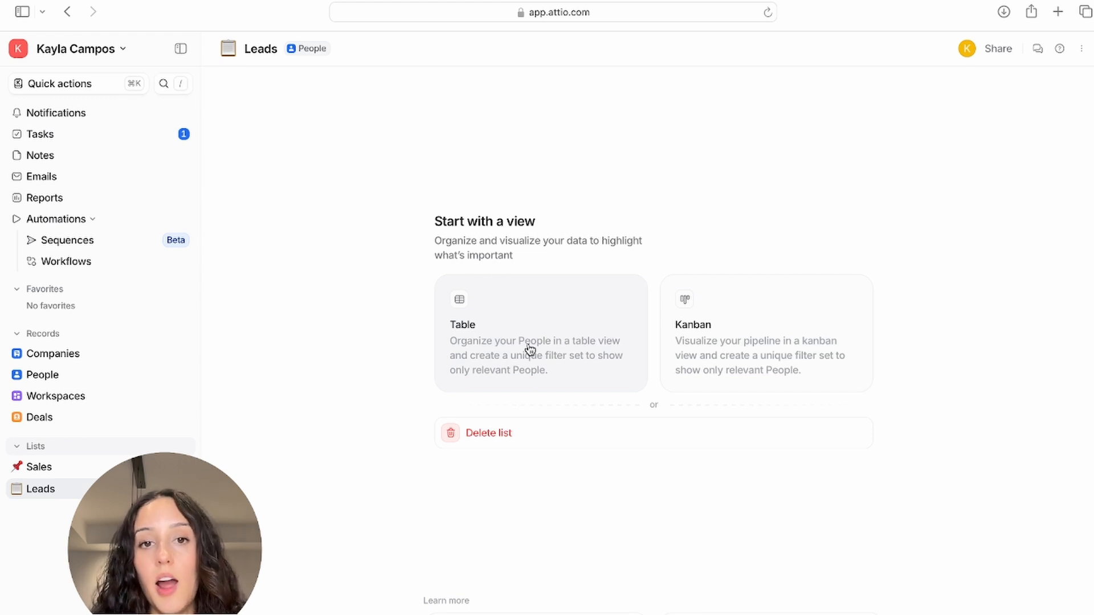
Create a table view titled Highly Engaged Leads for the Leads list.
left_click(530, 348)
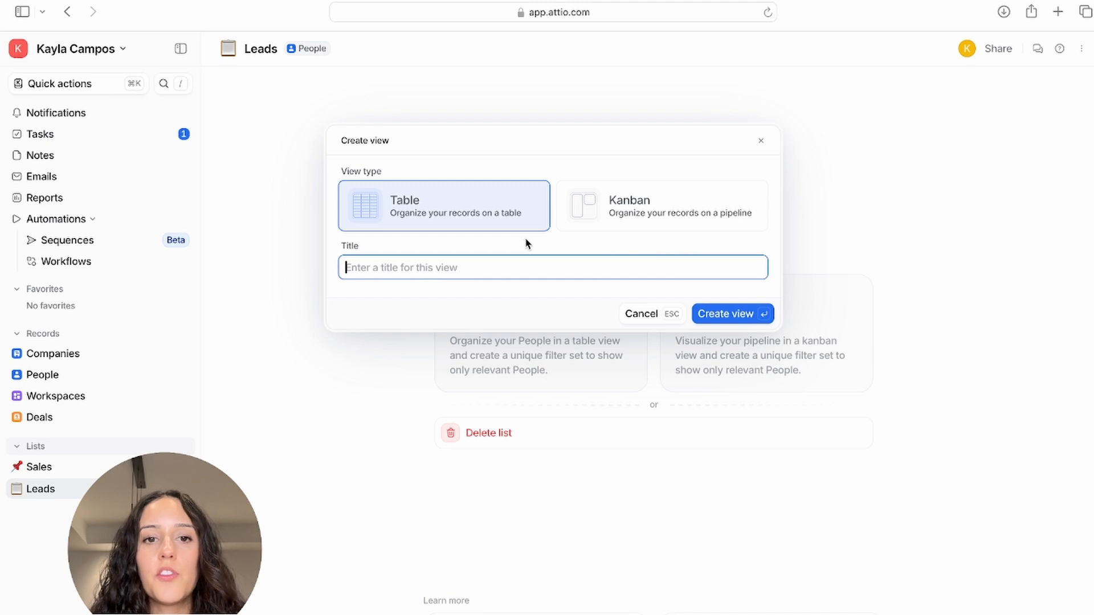
type("Highly E")
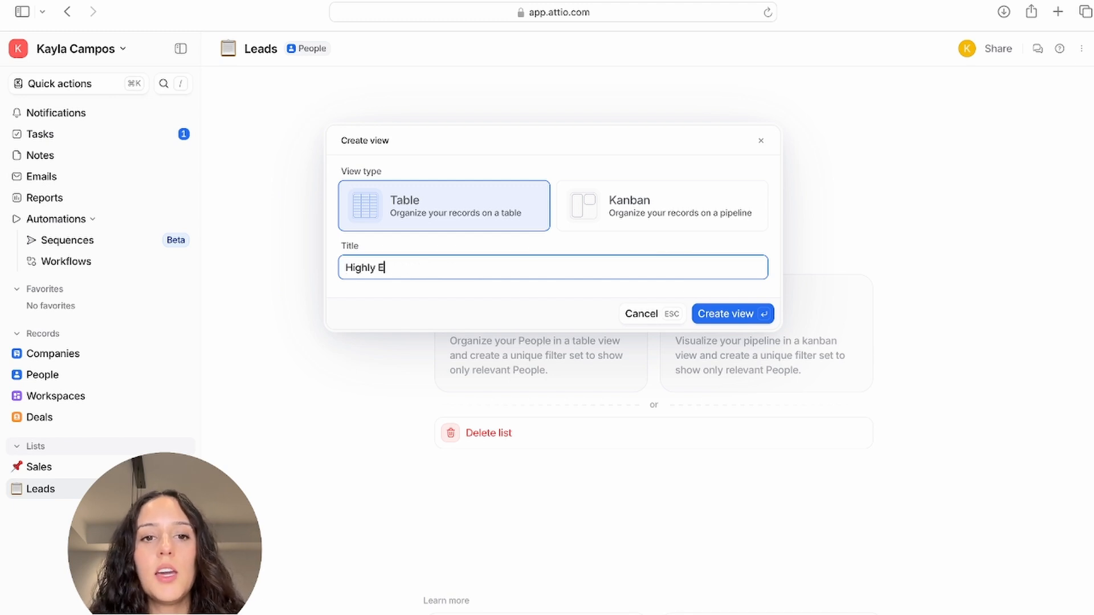
type("ngaged Leads")
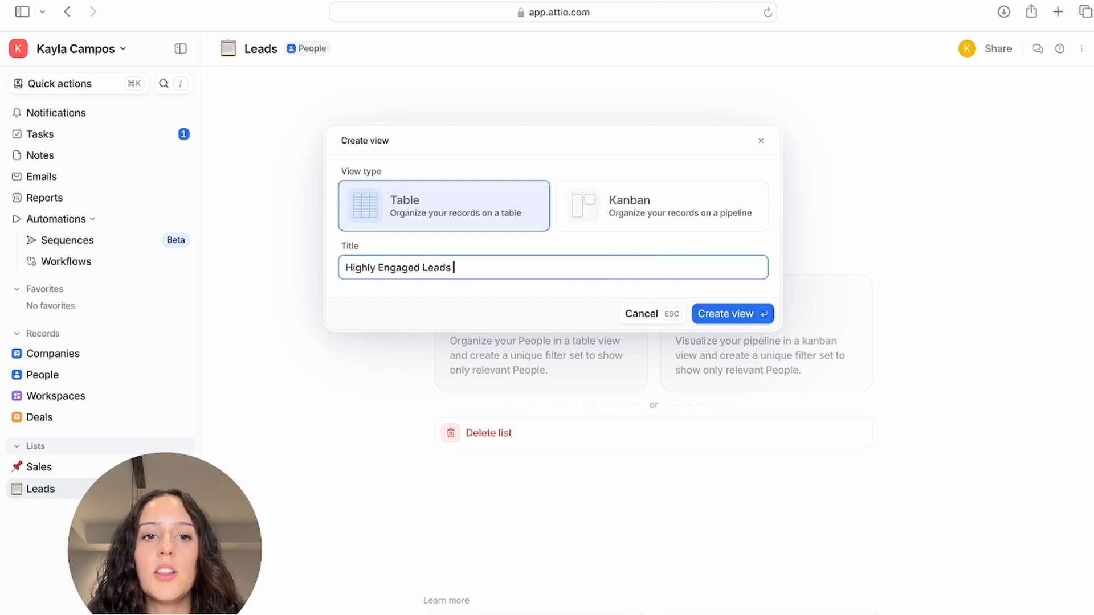
left_click(740, 315)
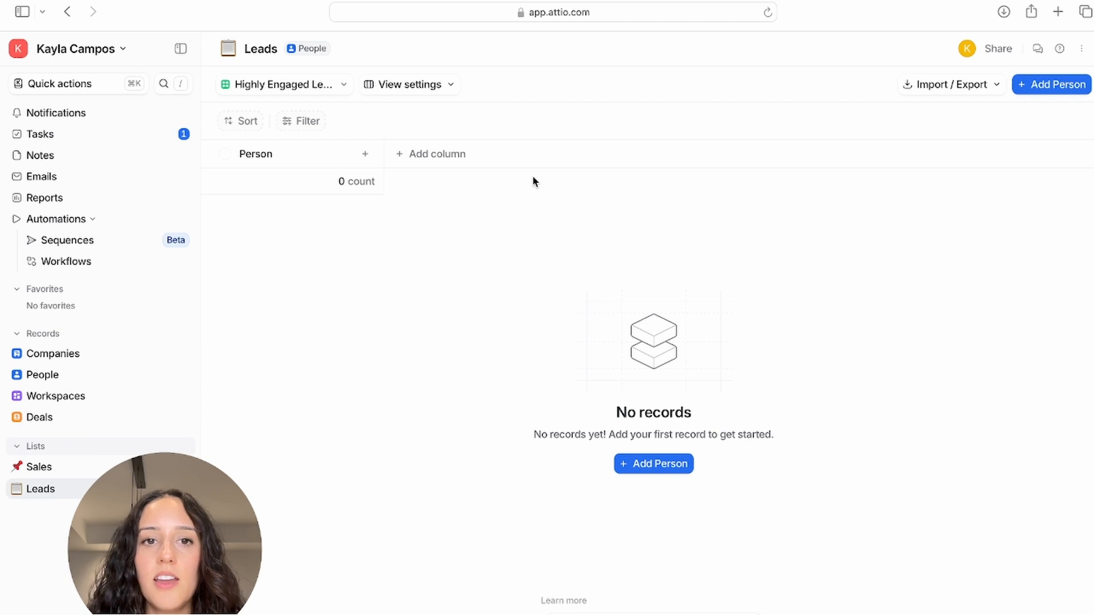
Add the person's Connection strength attribute as a column in the Highly Engaged Leads view.
left_click(431, 155)
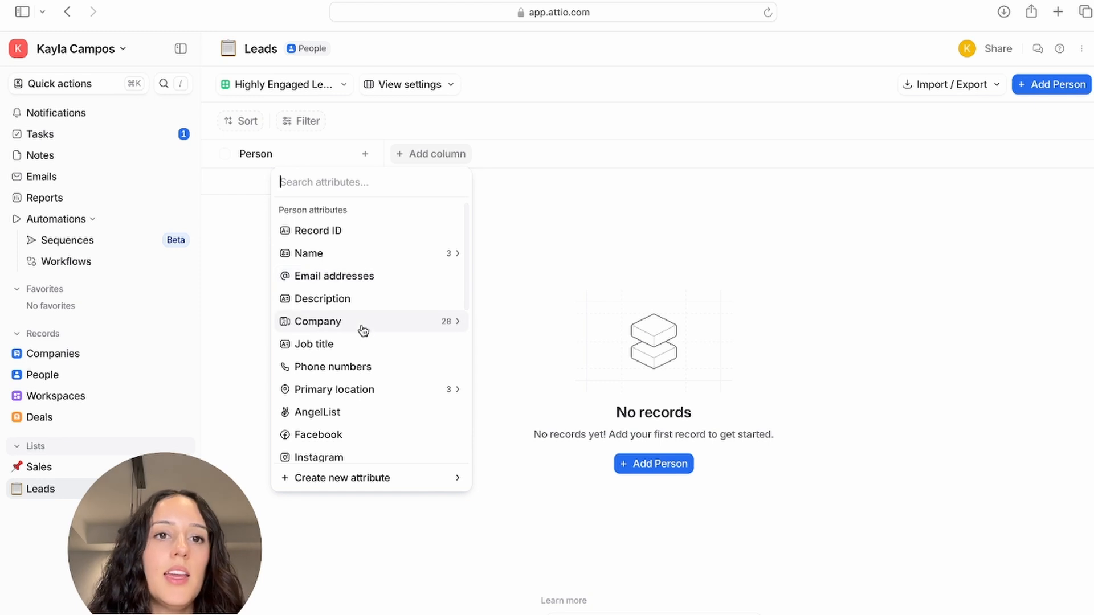
scroll(363, 331, "down", 5)
scroll(363, 330, "down", 1)
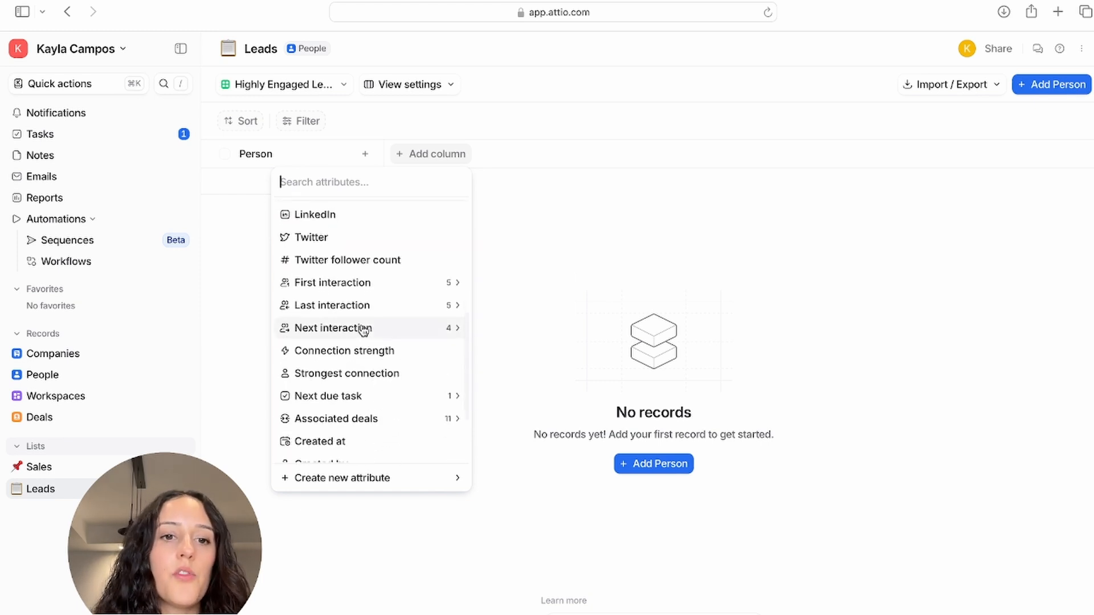
left_click(376, 350)
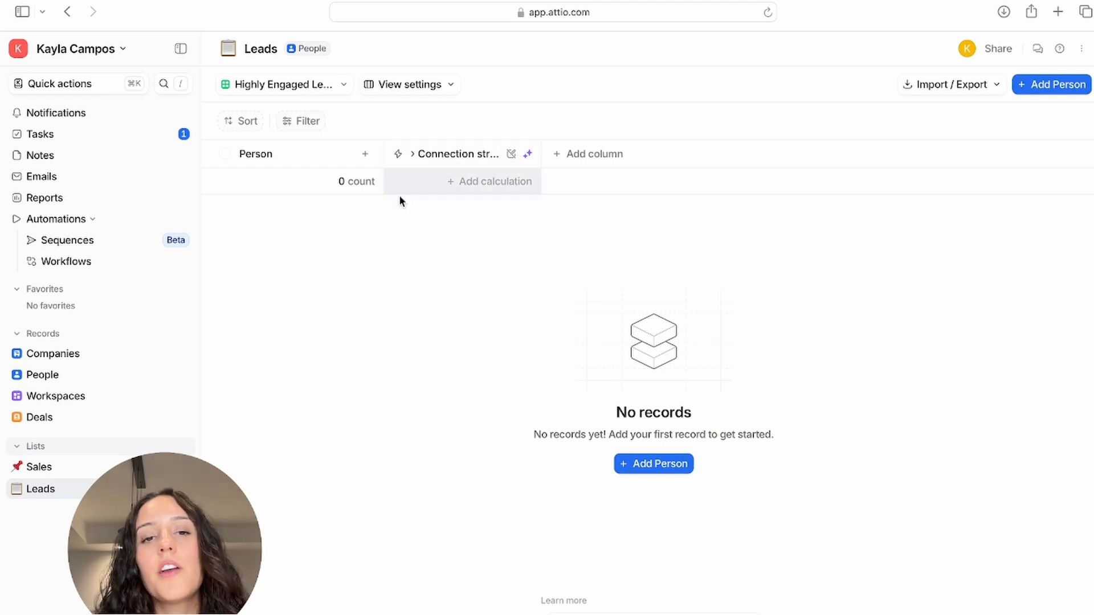
Add columns for the company's Name and the person's Job title to the Highly Engaged Leads view.
left_click(579, 162)
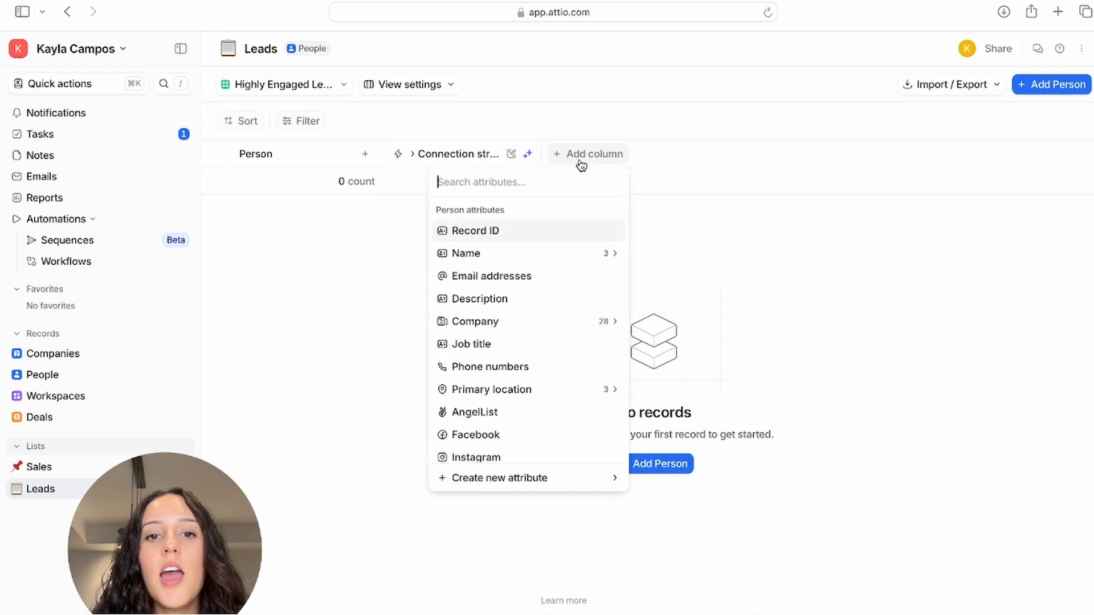
left_click(511, 331)
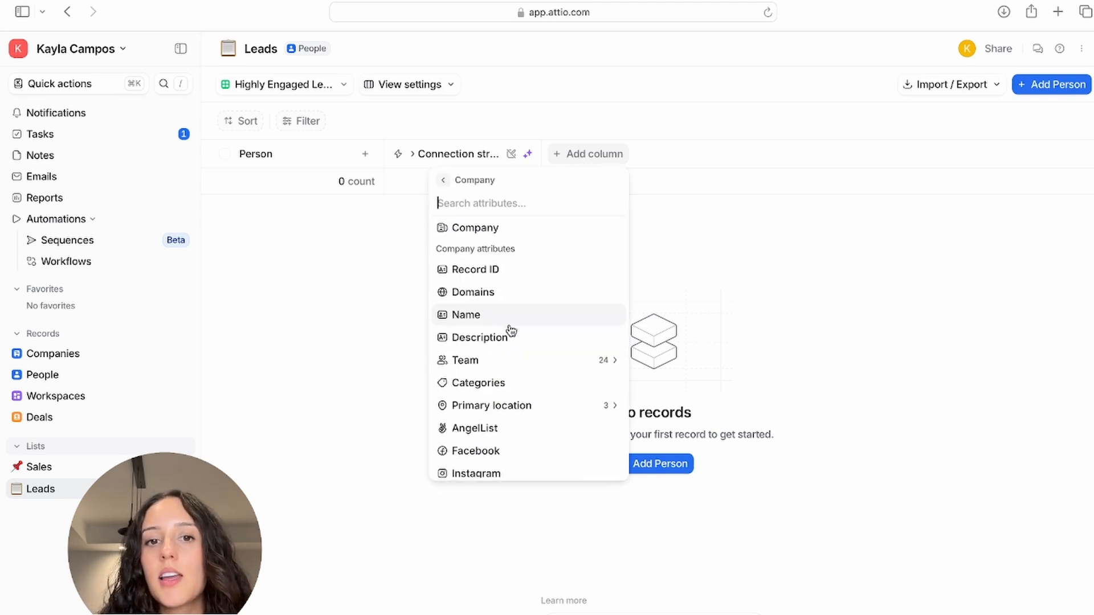
left_click(495, 319)
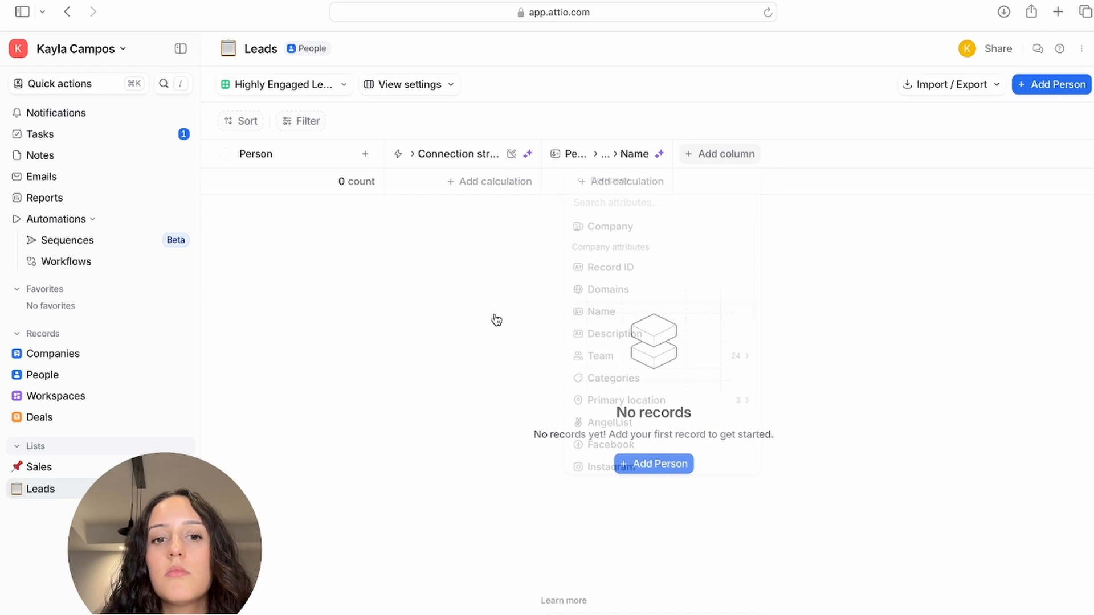
left_click(723, 156)
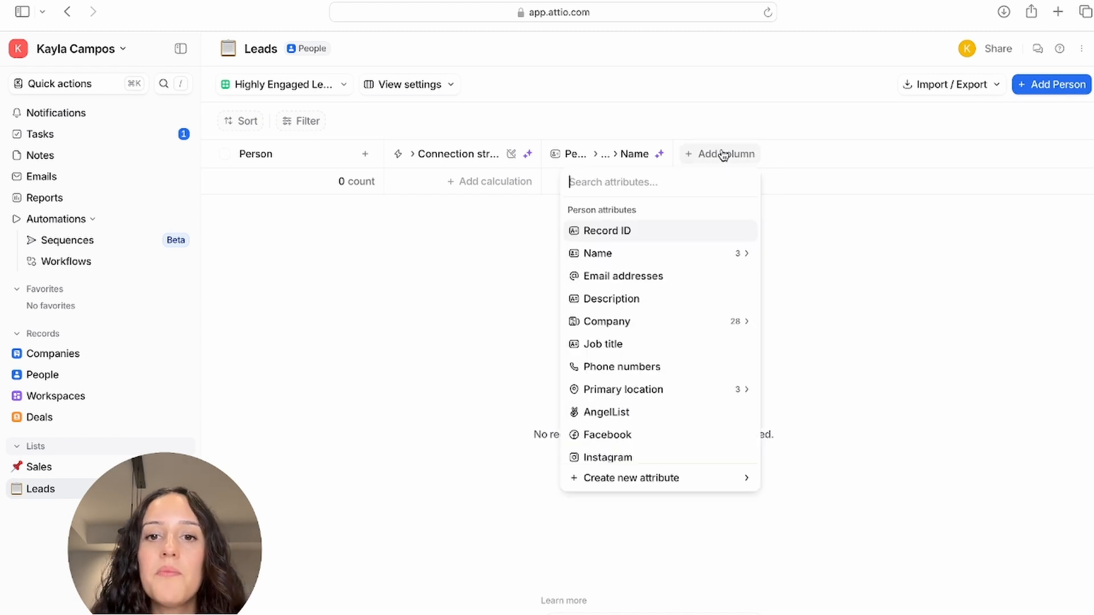
left_click(600, 349)
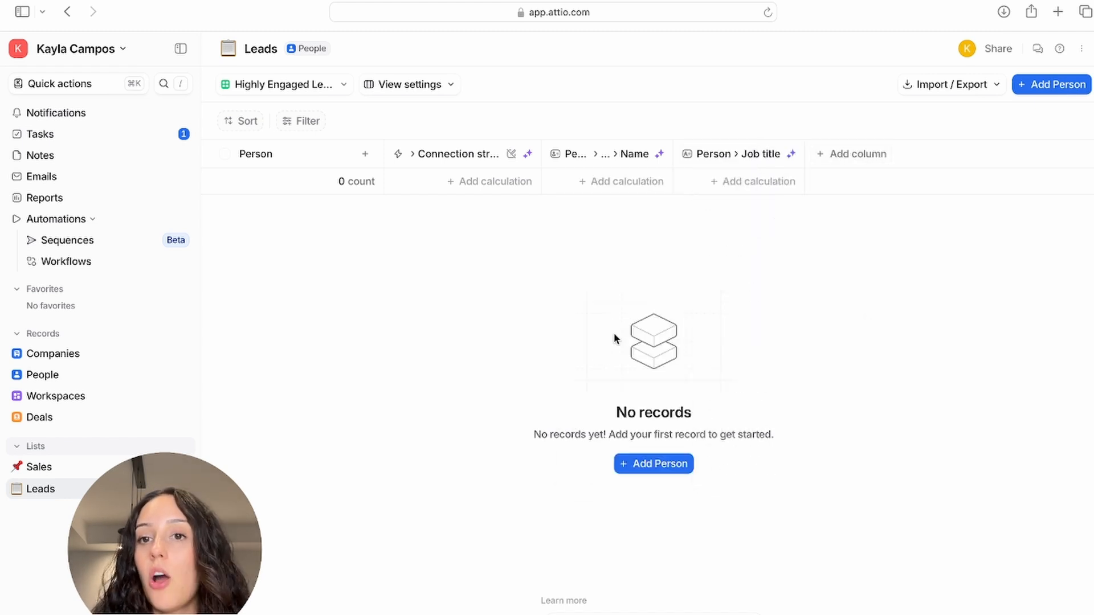
Add the person's Email addresses attribute as a column after Job title.
left_click(828, 160)
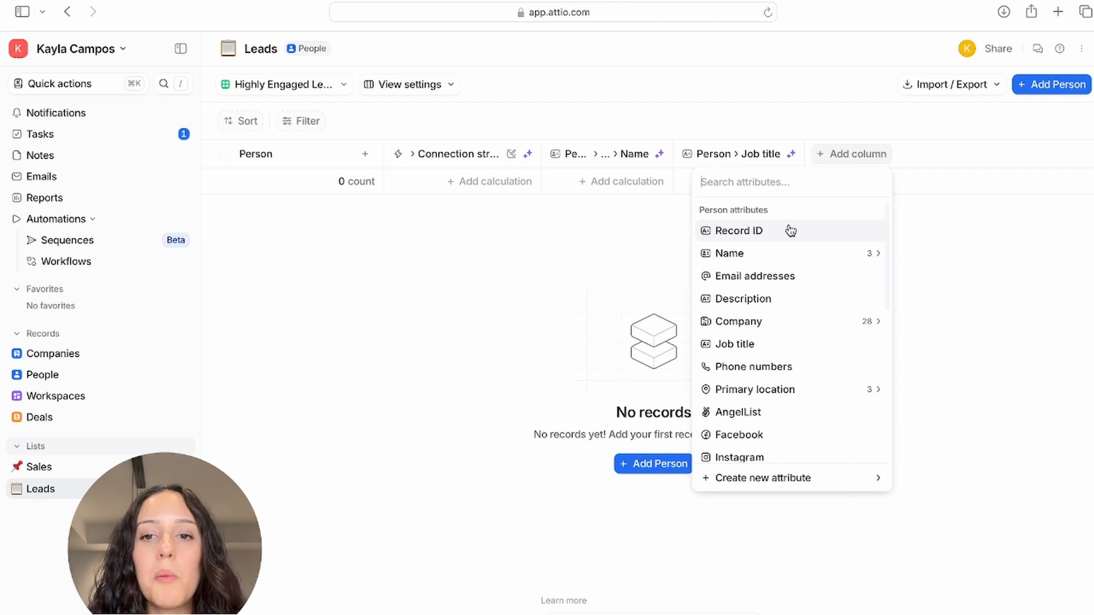
scroll(779, 280, "down", 1)
scroll(779, 280, "up", 1)
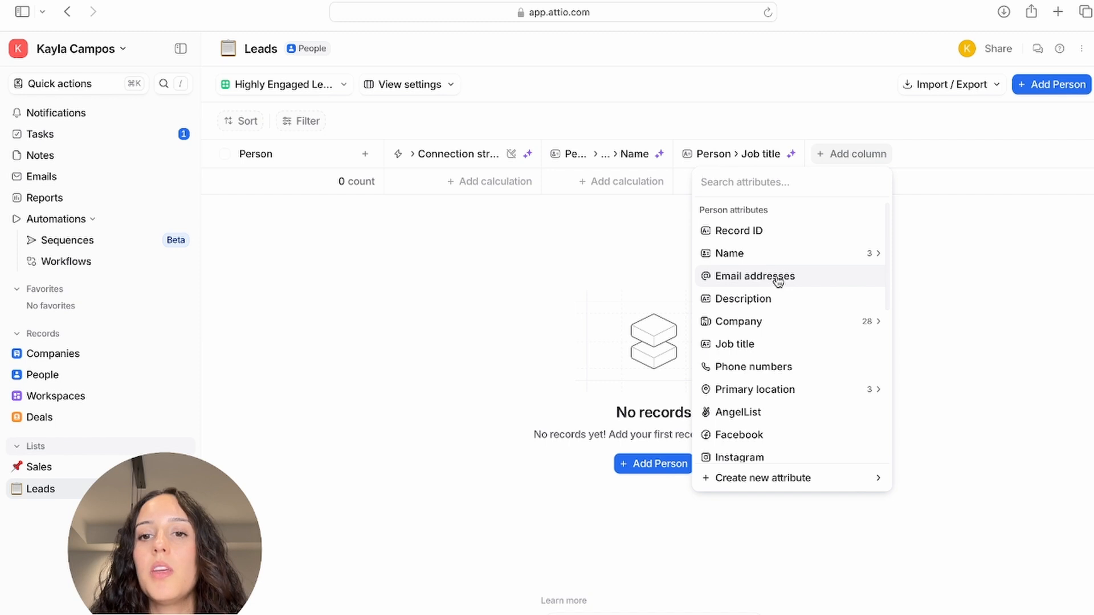
left_click(779, 281)
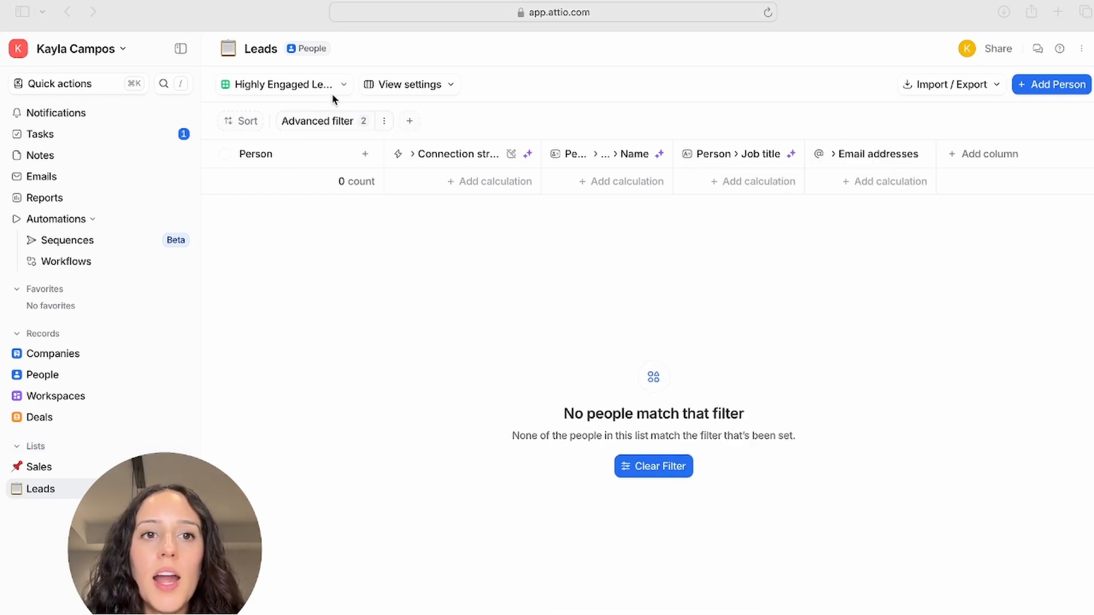
Create a second table view titled No Touch Leads in the Leads list.
left_click(346, 85)
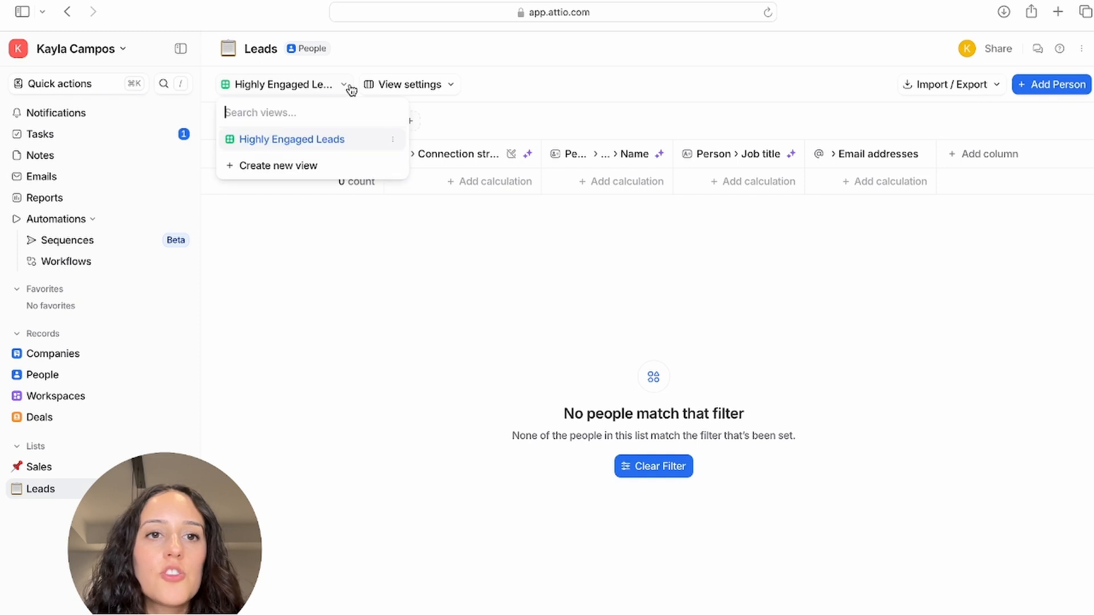
left_click(369, 326)
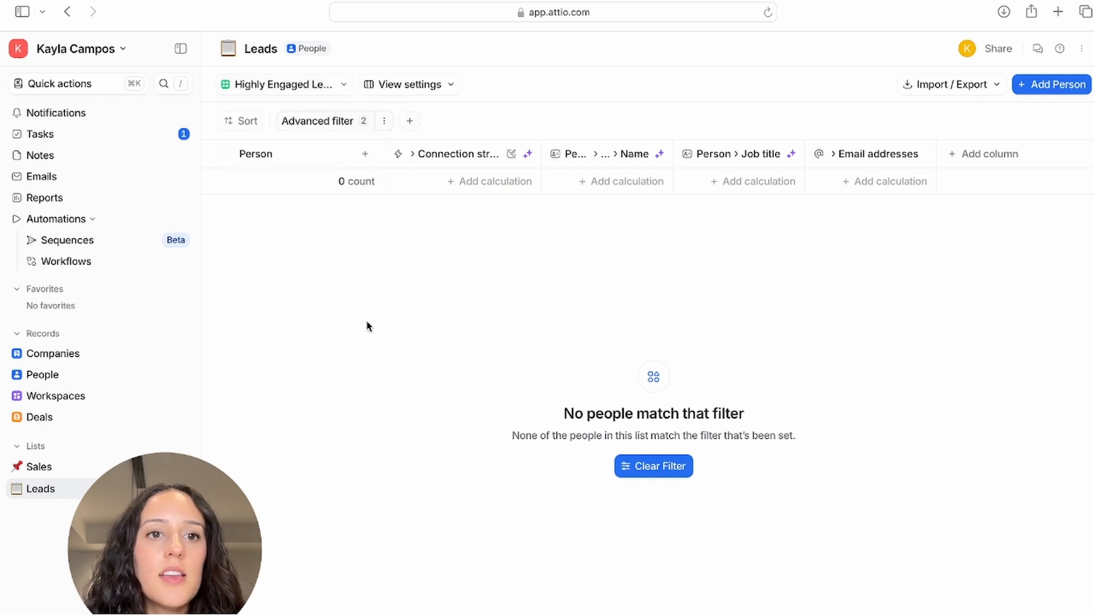
left_click(342, 90)
left_click(306, 167)
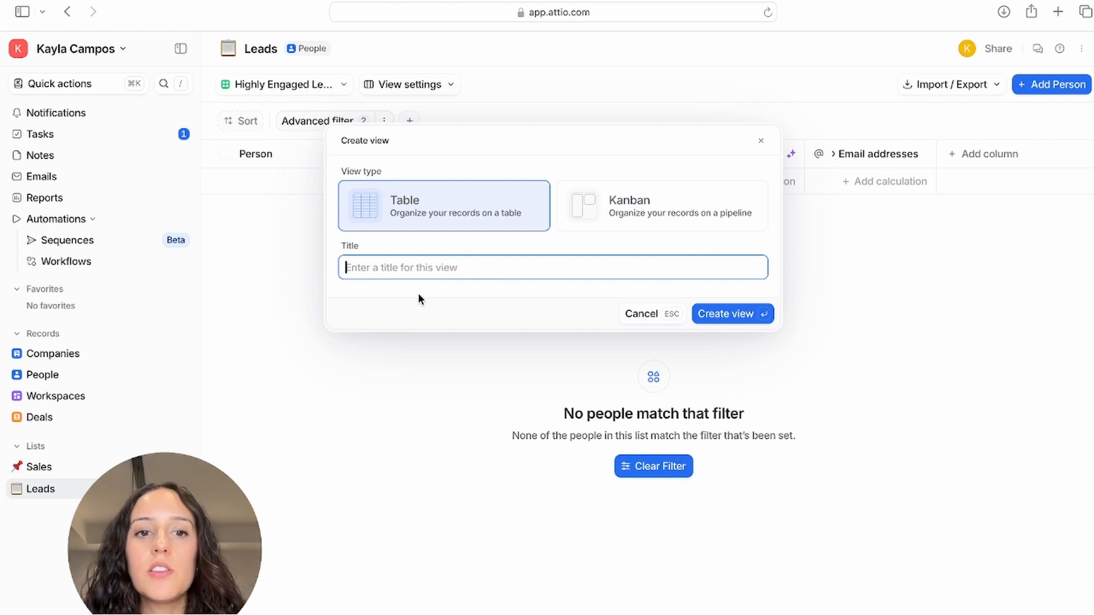
type("No tou")
key("BackSpace")
key("BackSpace")
key("BackSpace")
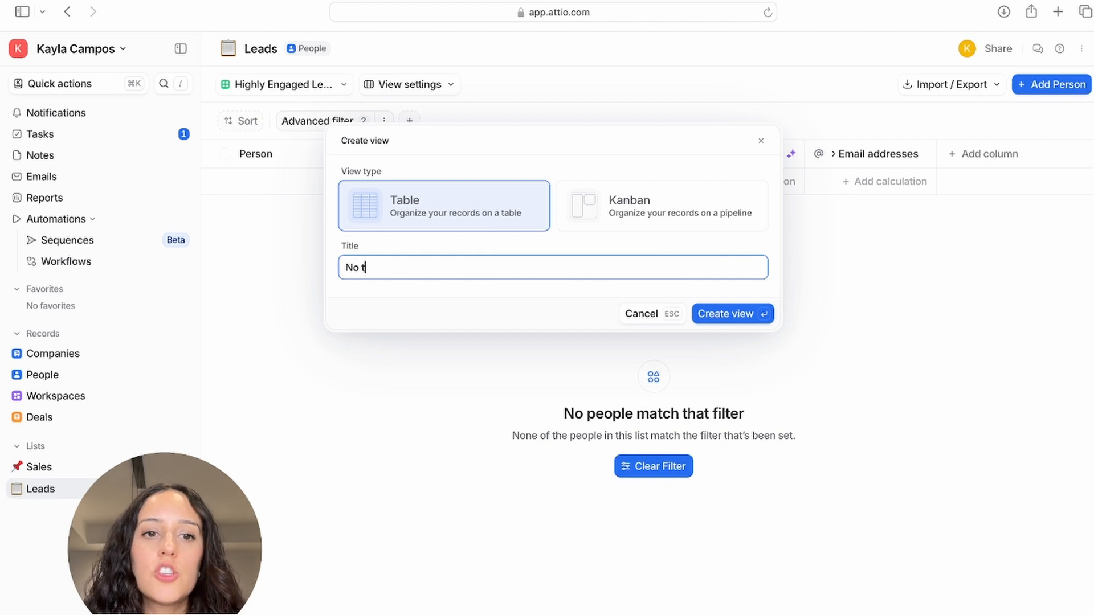
type("Touch Leads")
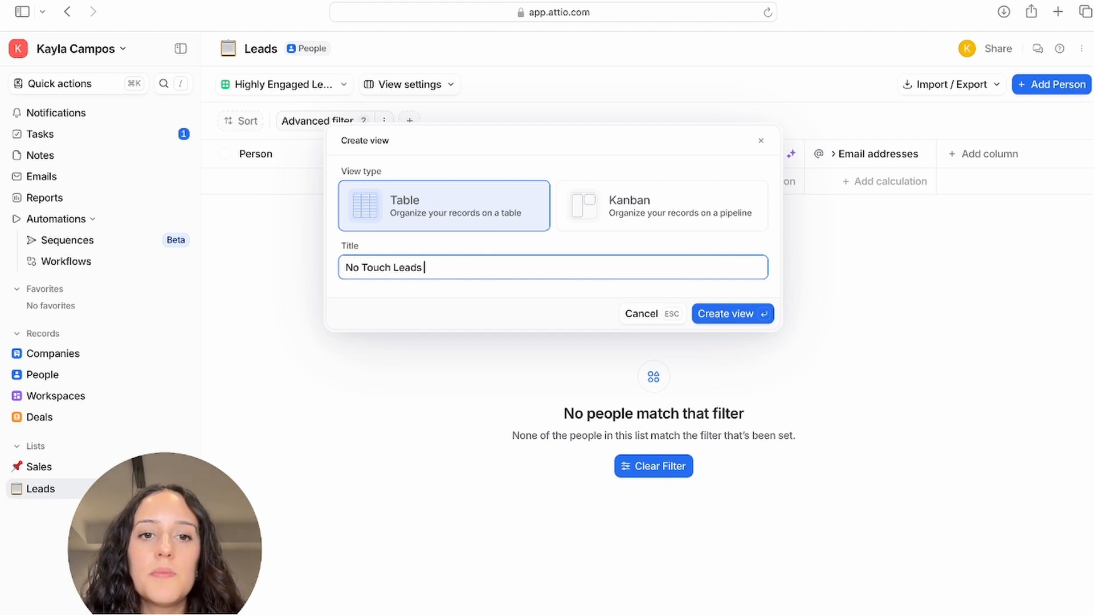
left_click(765, 312)
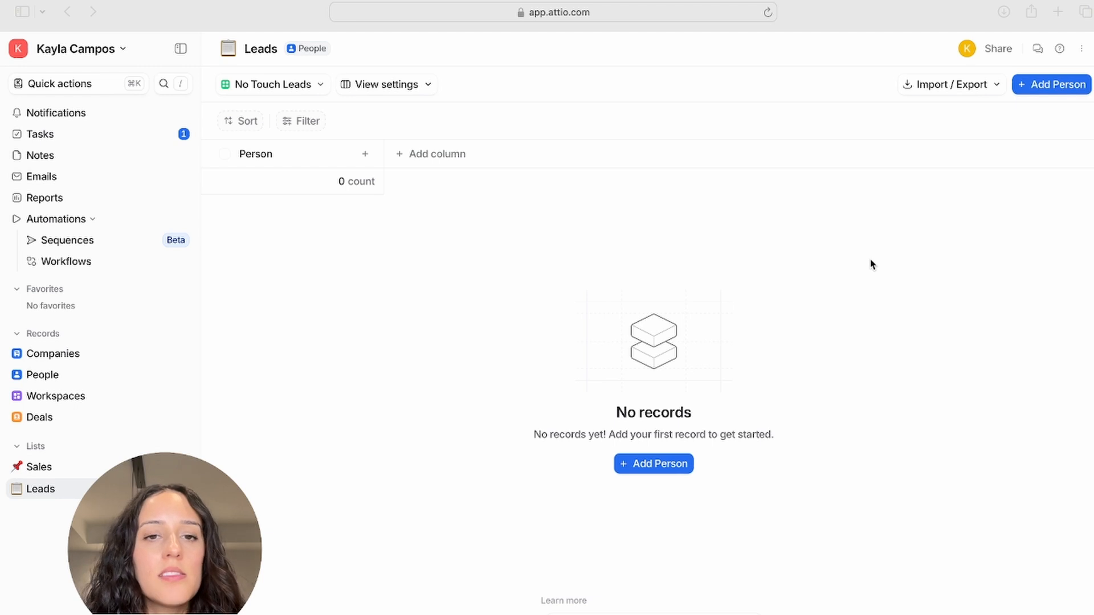
Add a Last interaction column to the No Touch Leads view, using When for all interactions.
left_click(454, 151)
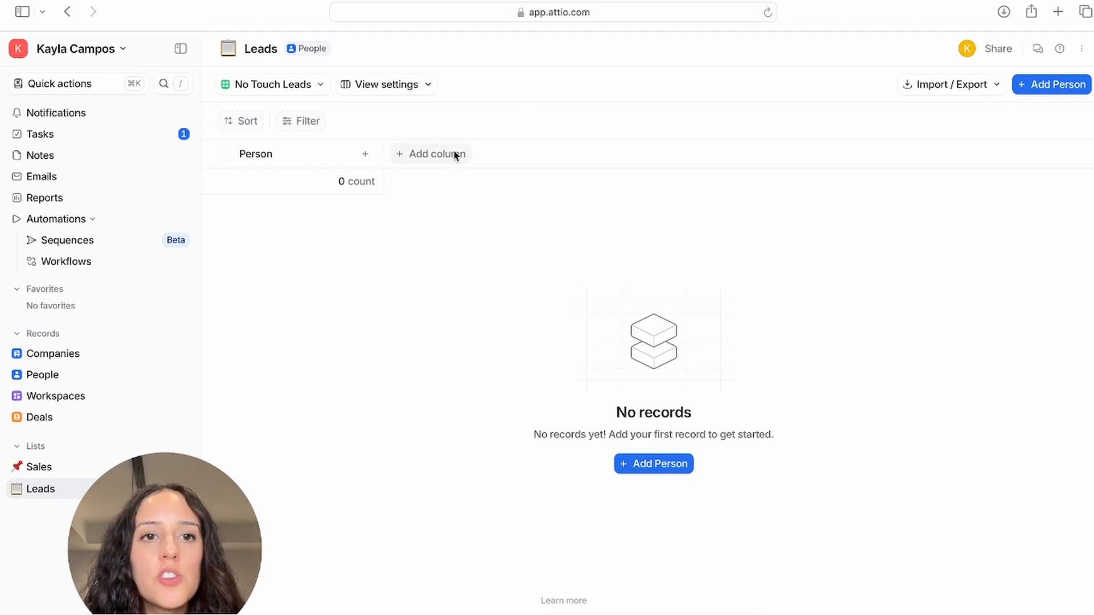
left_click(447, 161)
scroll(364, 330, "down", 5)
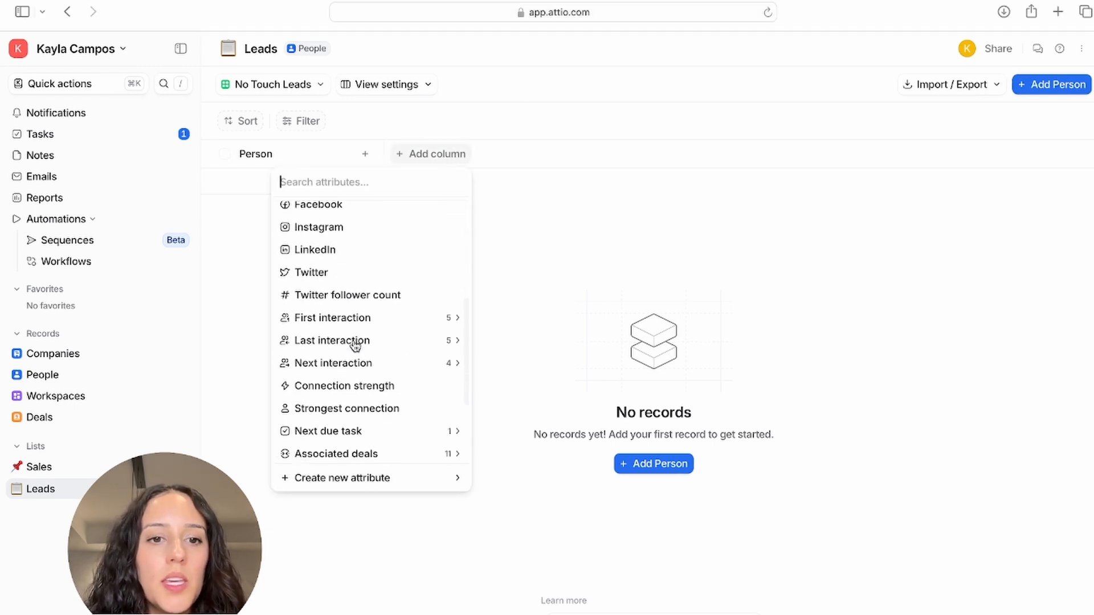
left_click(360, 342)
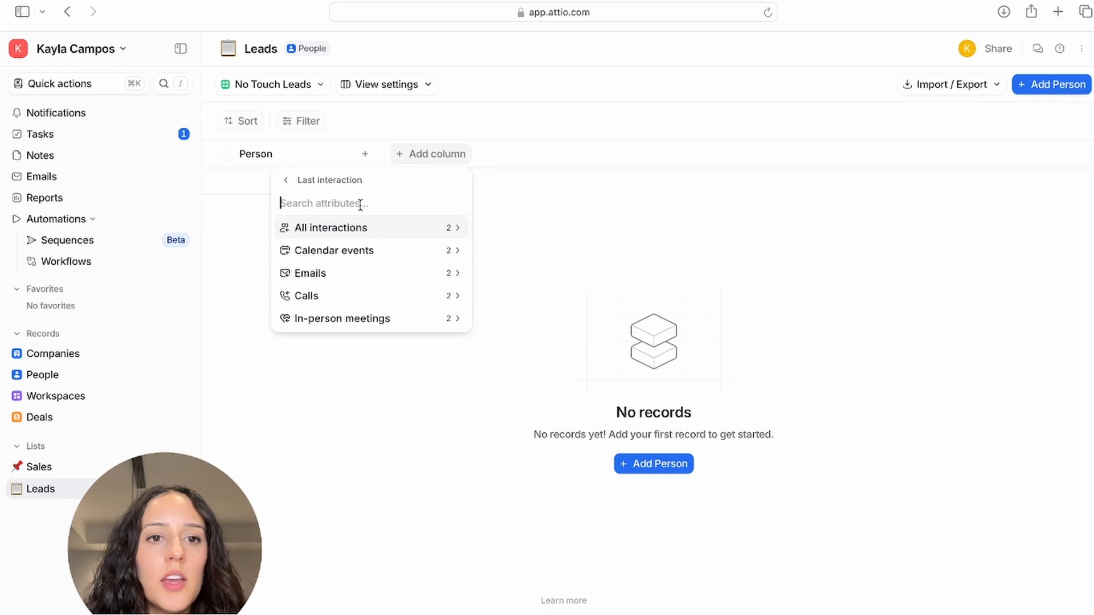
left_click(375, 236)
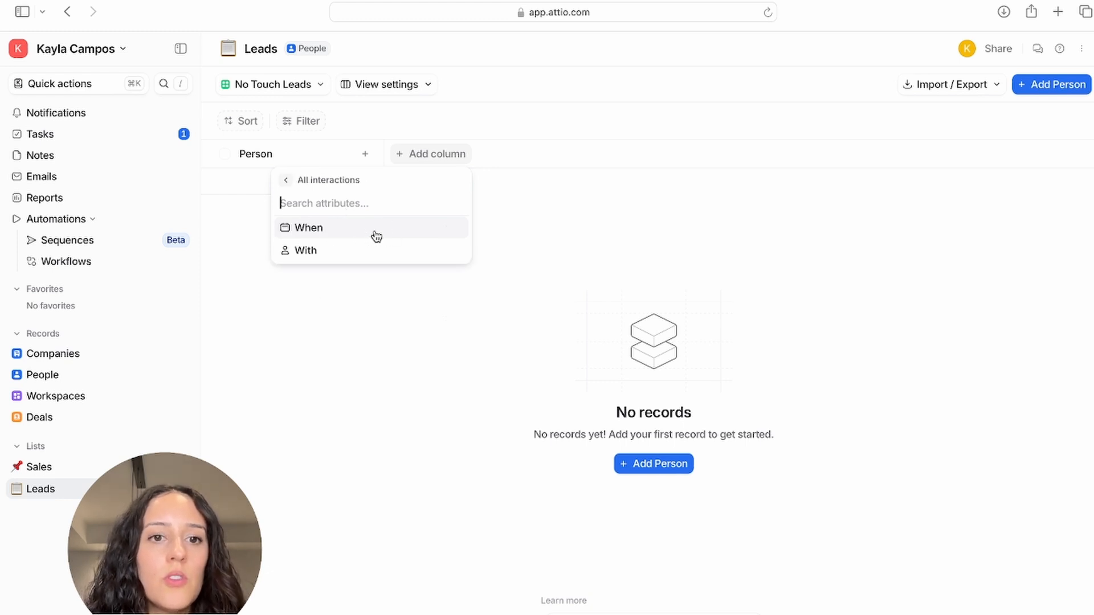
left_click(286, 180)
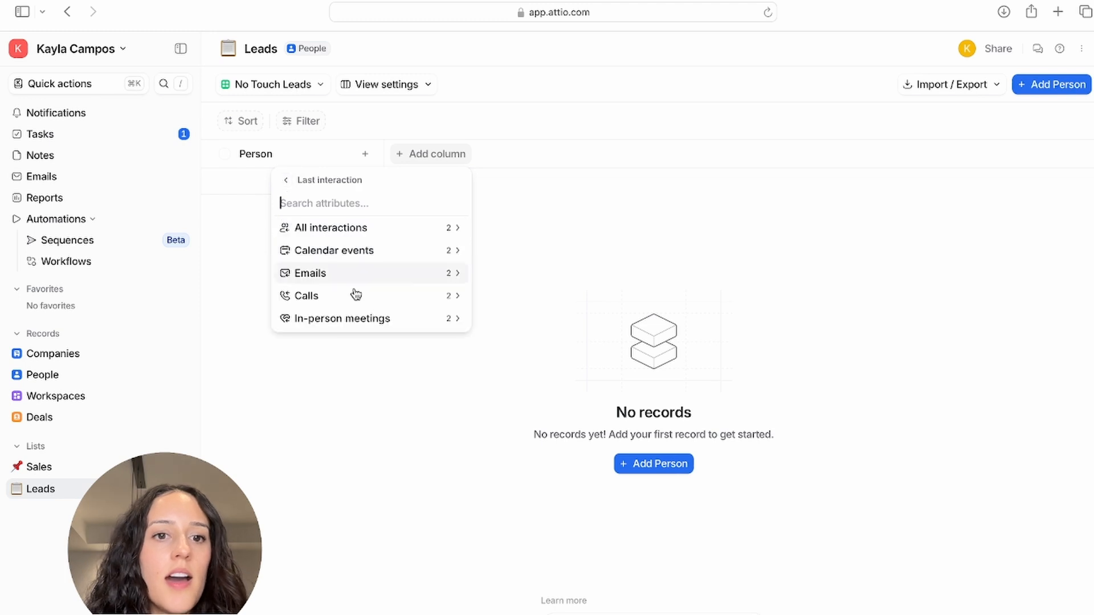
left_click(356, 233)
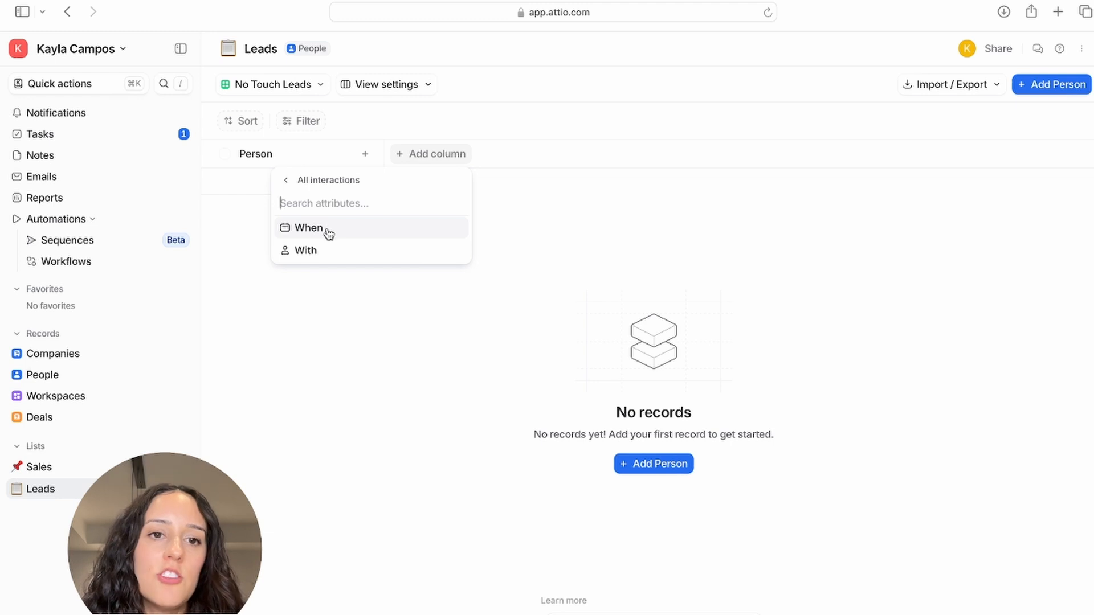
left_click(329, 233)
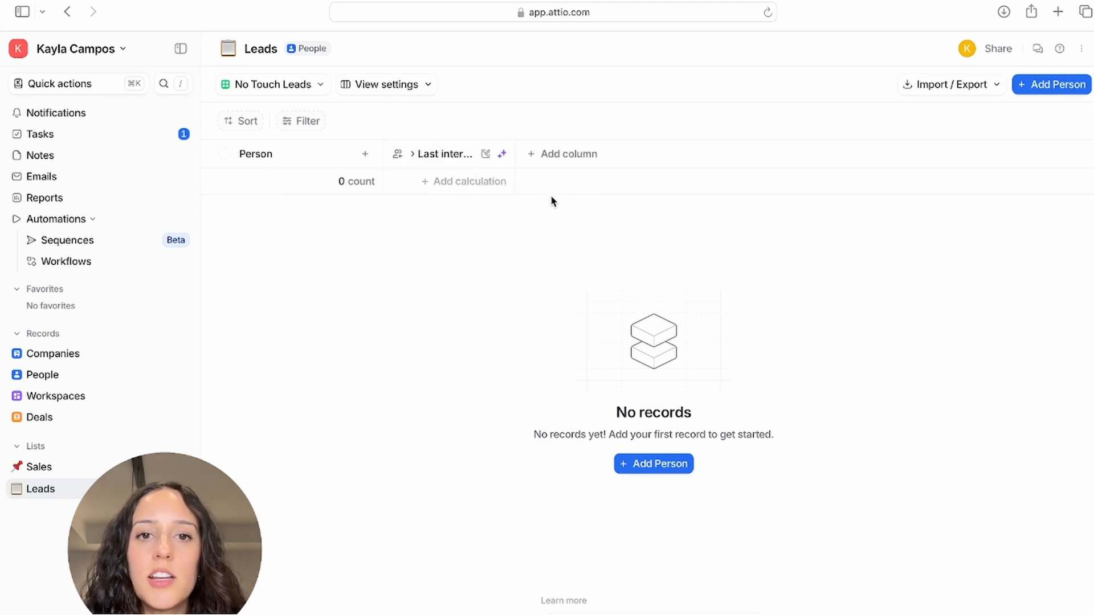
Add columns for the company's Name and the person's Job title to the No Touch Leads view.
left_click(552, 159)
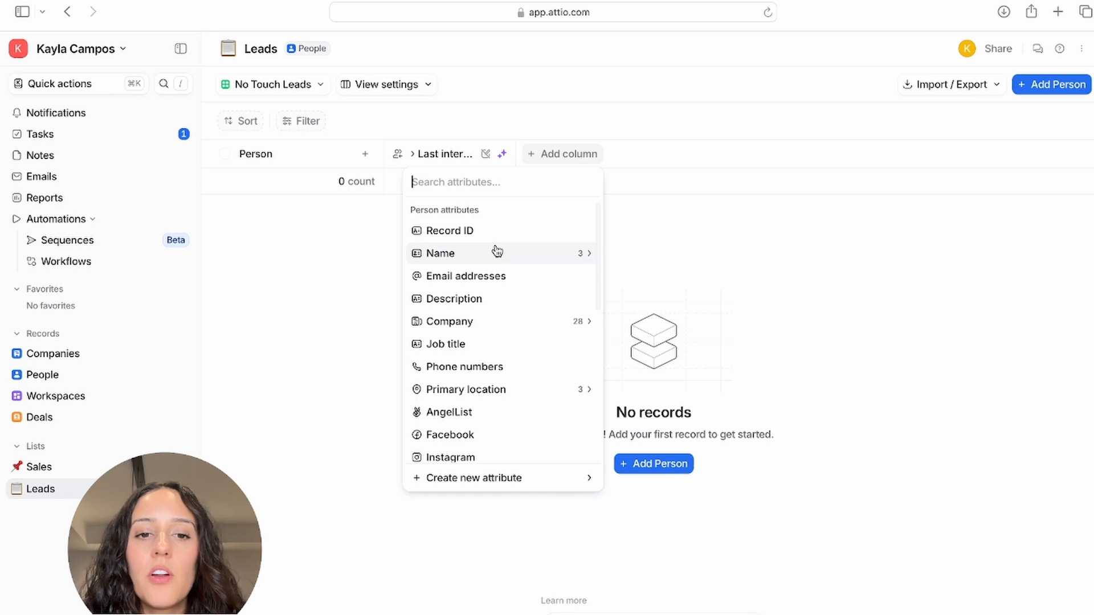
scroll(496, 251, "down", 2)
left_click(496, 264)
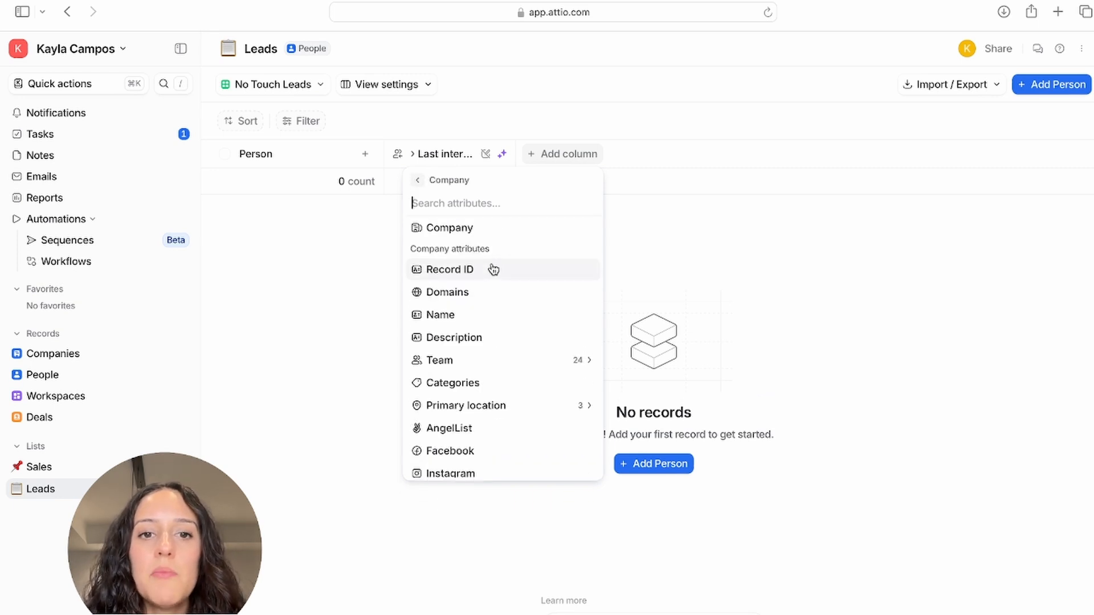
left_click(465, 314)
left_click(686, 162)
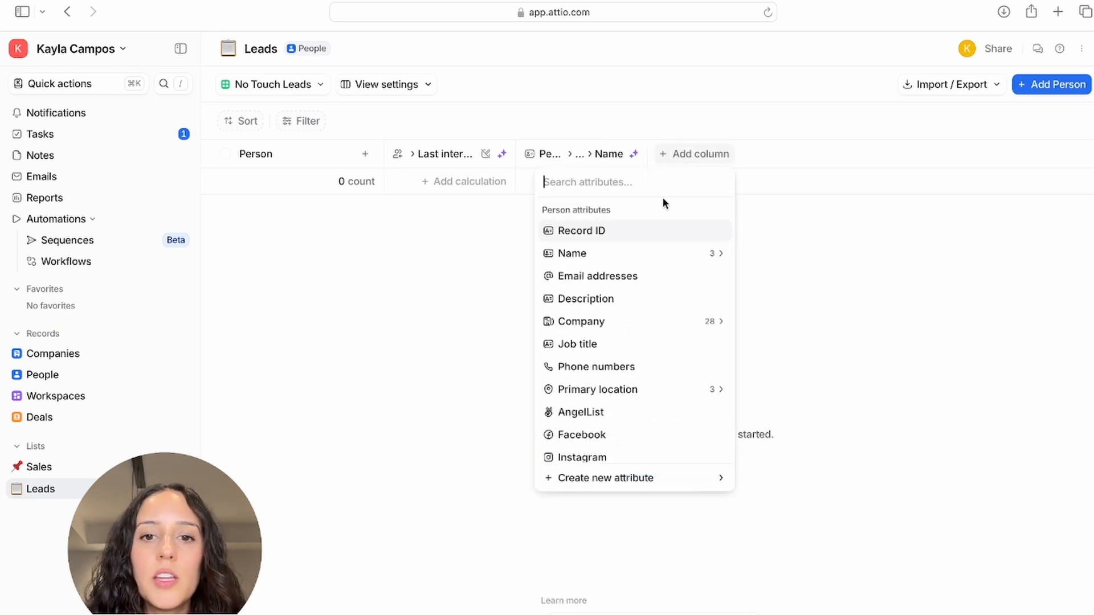
left_click(608, 344)
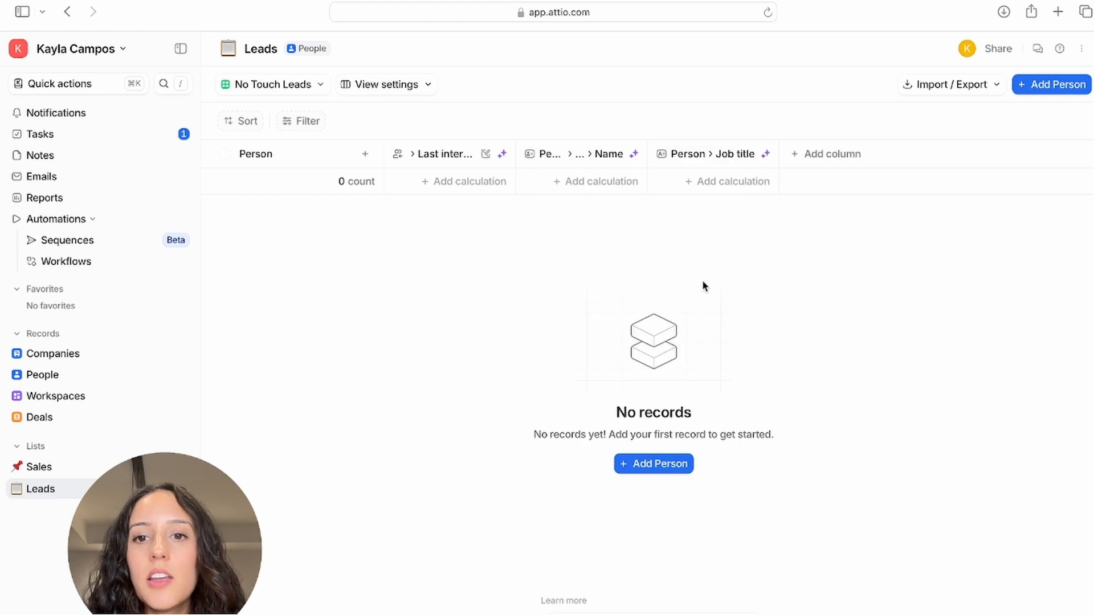
Add the person's Email addresses and Phone numbers as columns after Job title.
left_click(808, 163)
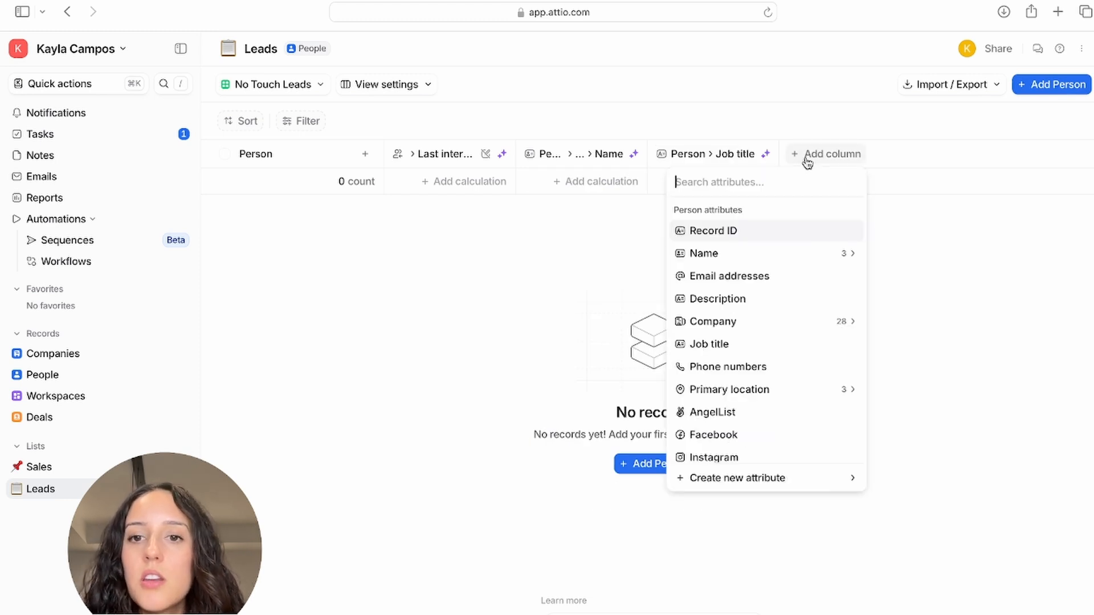
left_click(765, 279)
left_click(945, 156)
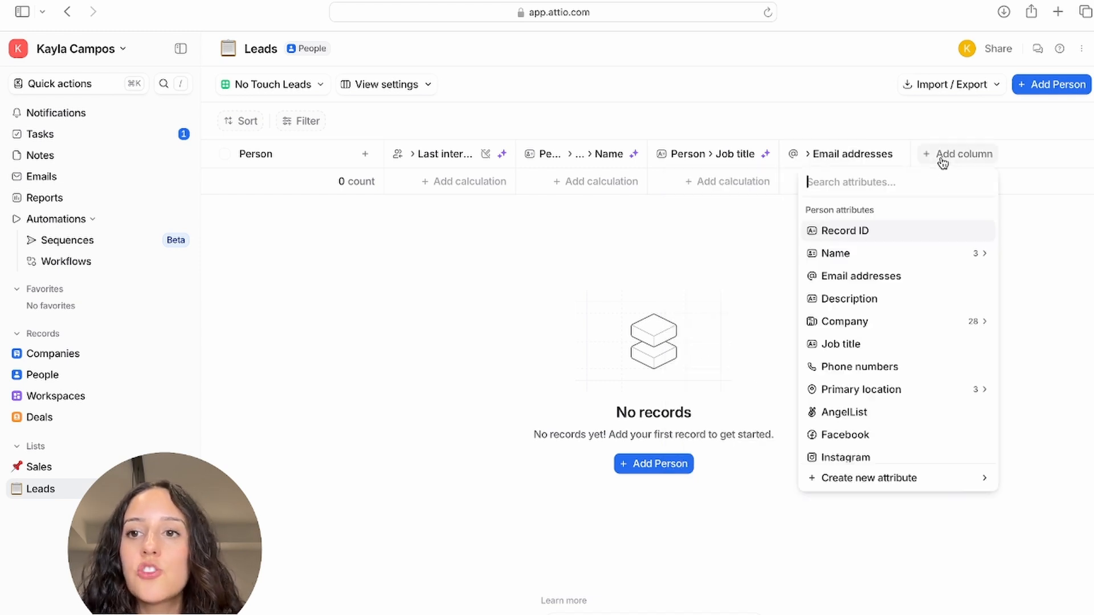
left_click(870, 369)
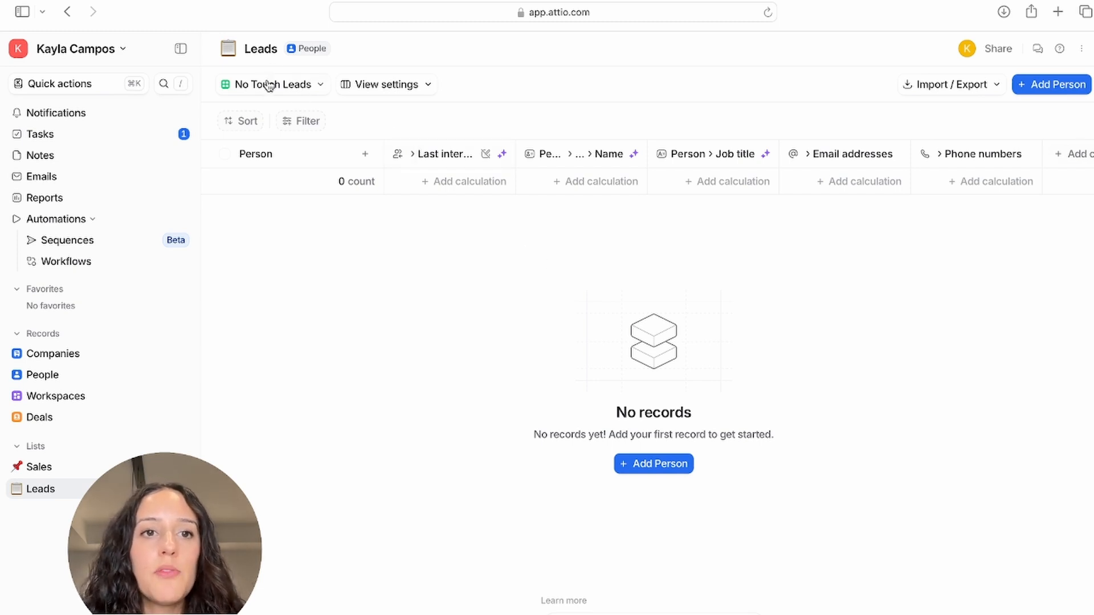
Filter the No Touch Leads view to people whose Last interaction When, across all interactions, is empty.
left_click(305, 123)
scroll(338, 341, "down", 2)
scroll(338, 343, "down", 5)
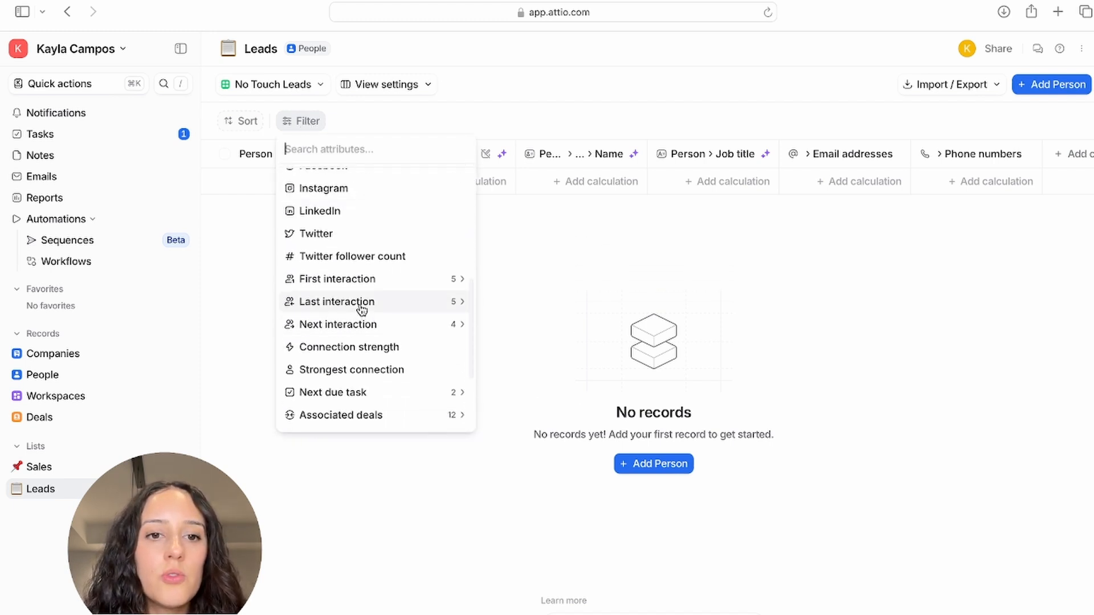
left_click(360, 307)
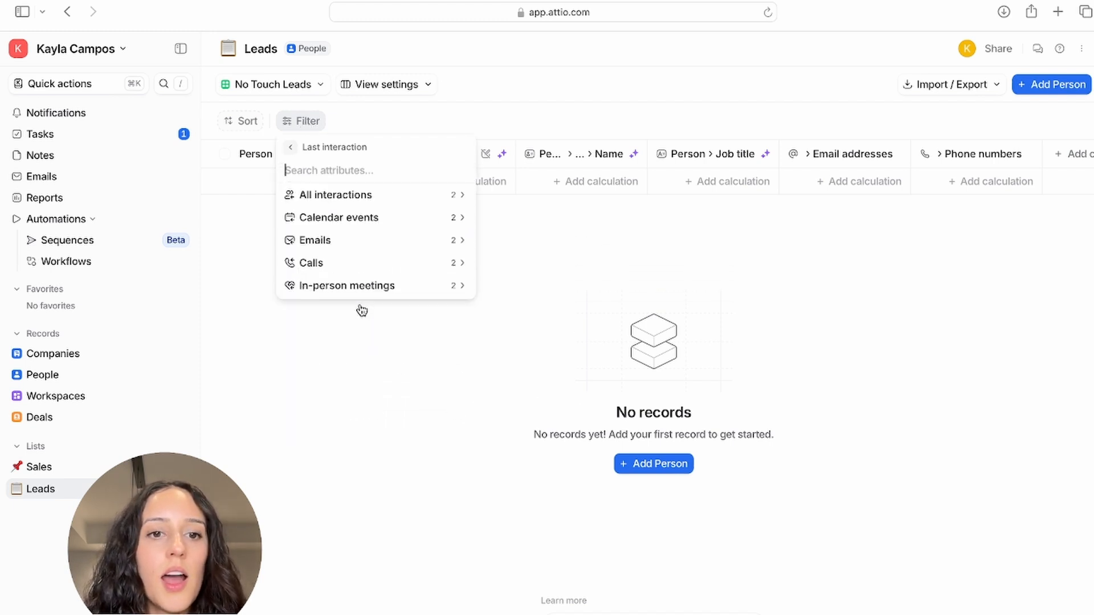
left_click(359, 196)
left_click(359, 197)
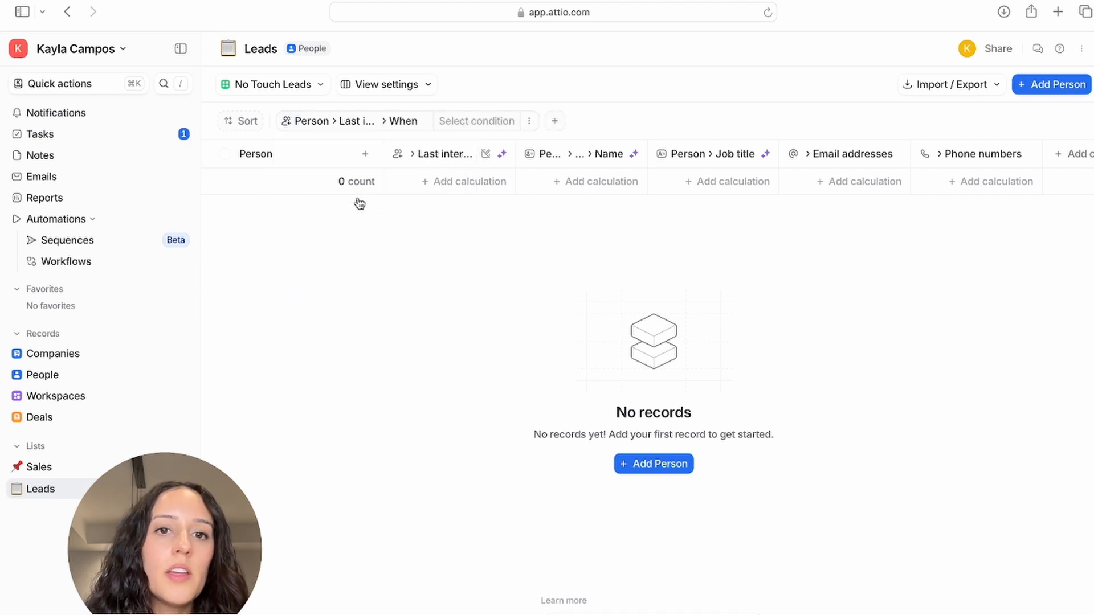
left_click(455, 122)
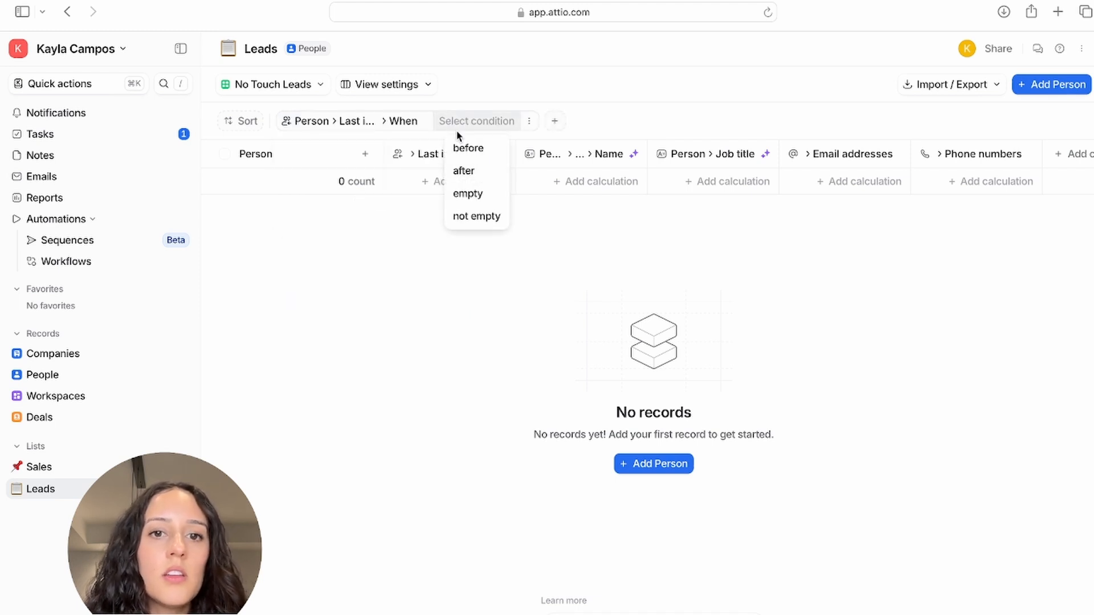
left_click(475, 196)
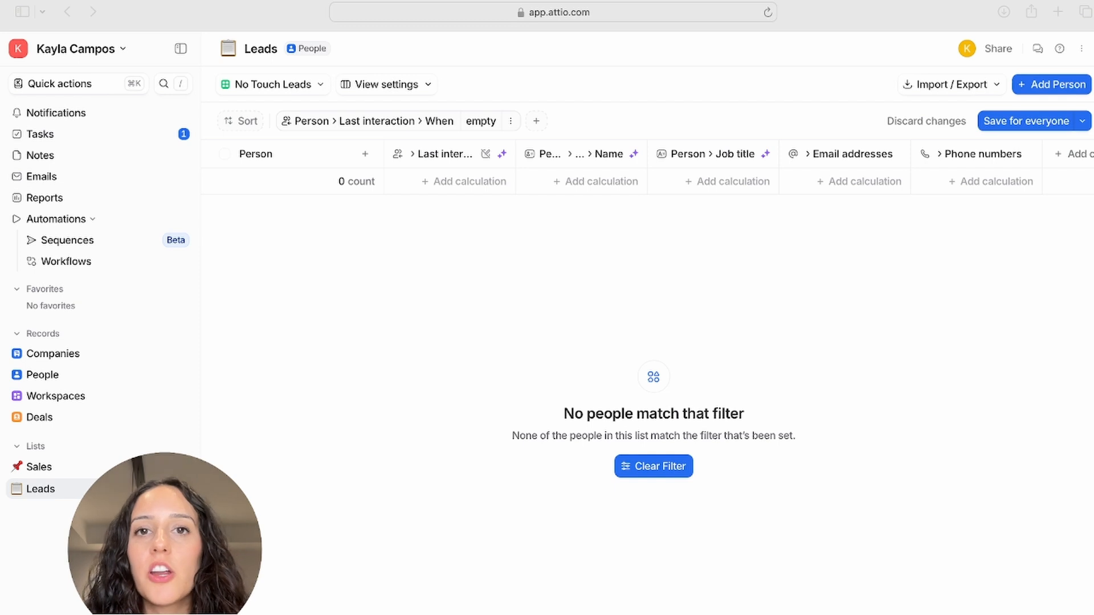
Create a third table view titled Leads Created in the Last Month in the Leads list.
left_click(320, 86)
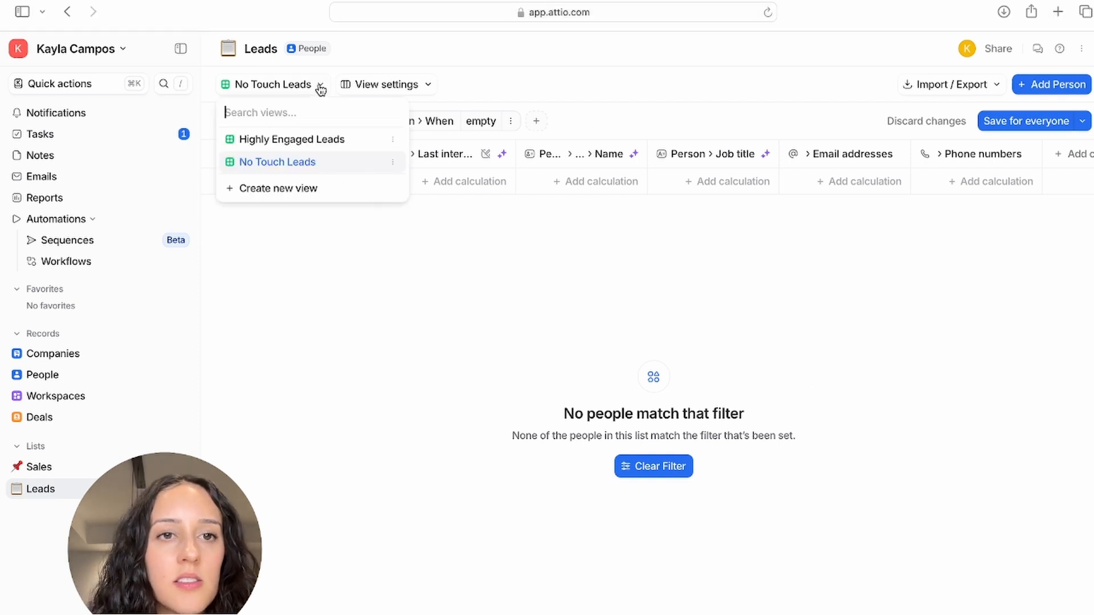
left_click(294, 191)
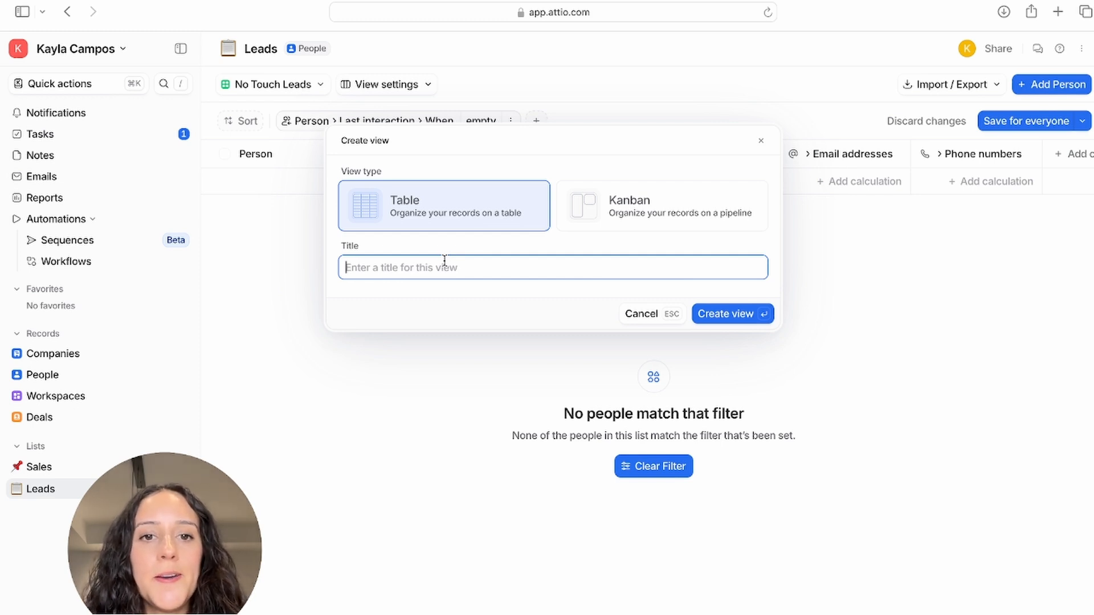
type("L")
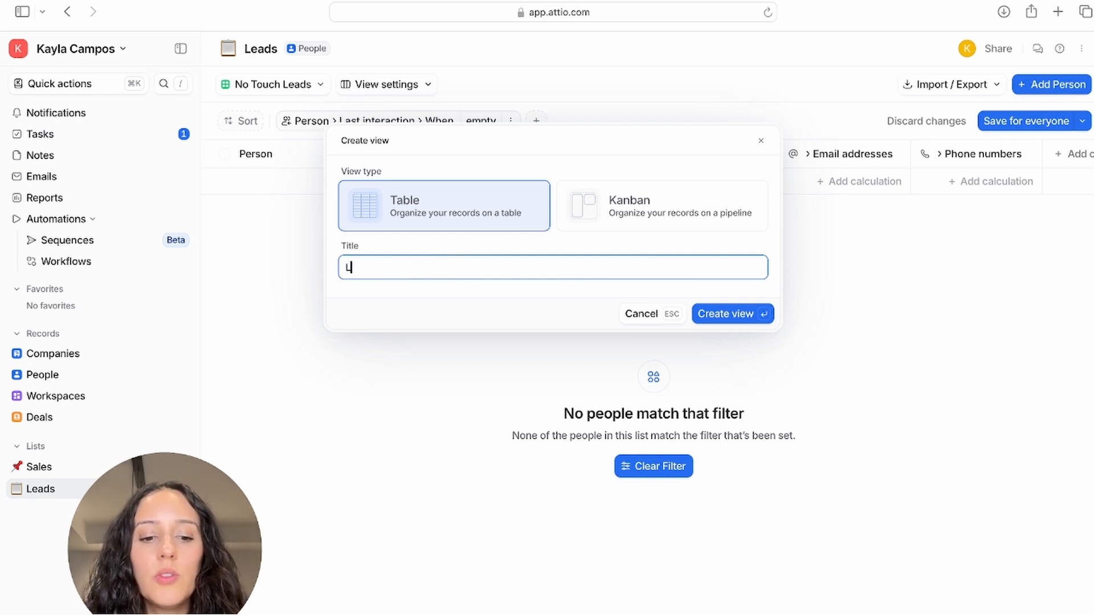
type("eads Created in th")
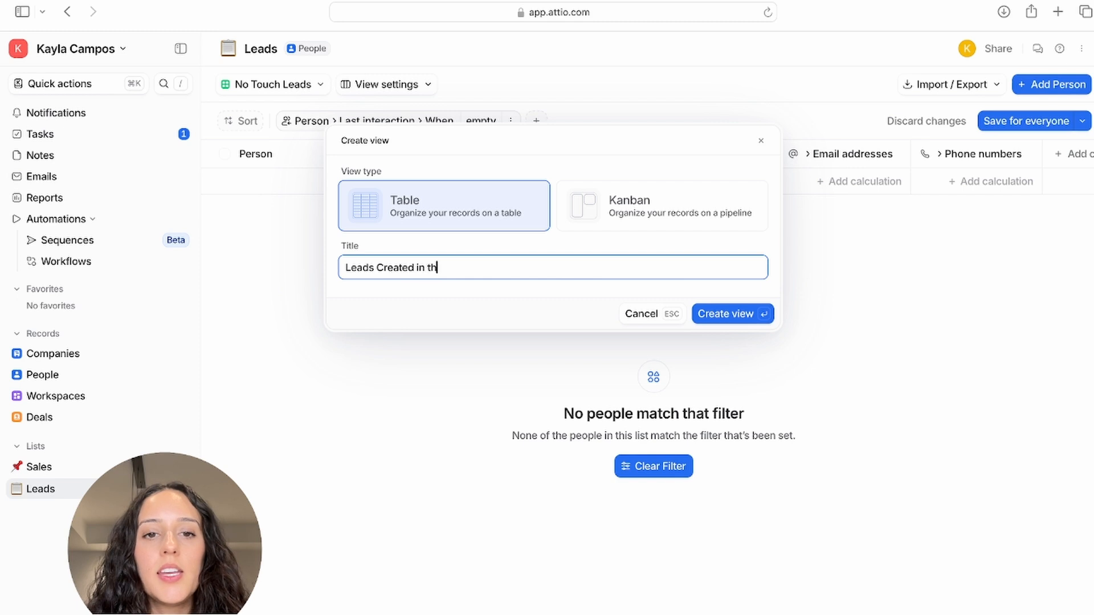
type("e Last MOnt")
key("BackSpace")
key("BackSpace")
key("BackSpace")
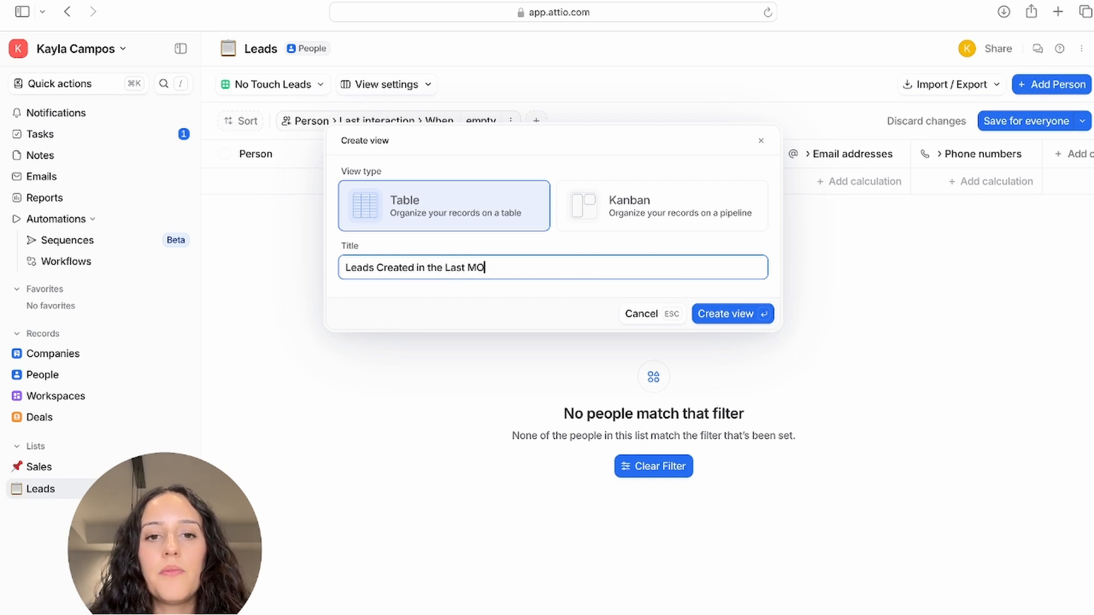
type("onth")
left_click(732, 314)
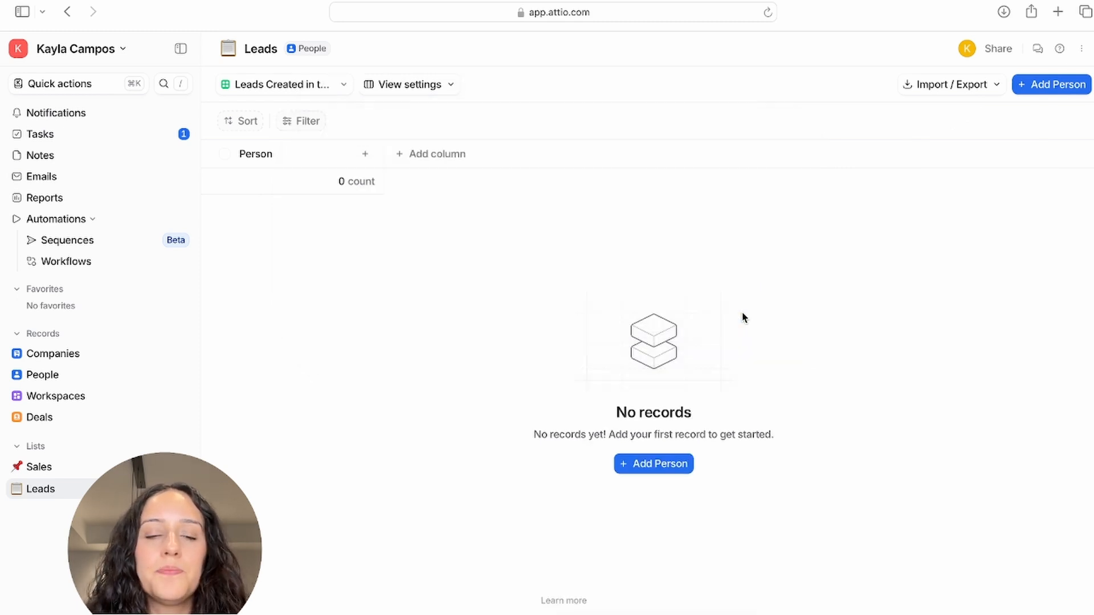
Add the person's Created at attribute as the first column of the new view.
left_click(424, 157)
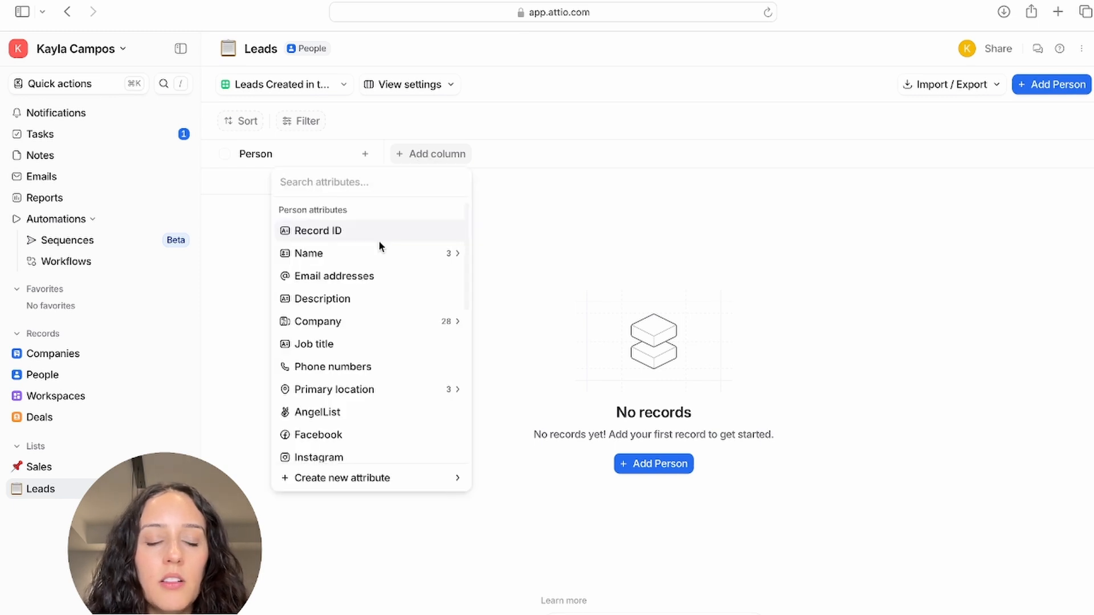
scroll(379, 244, "down", 5)
scroll(379, 245, "down", 5)
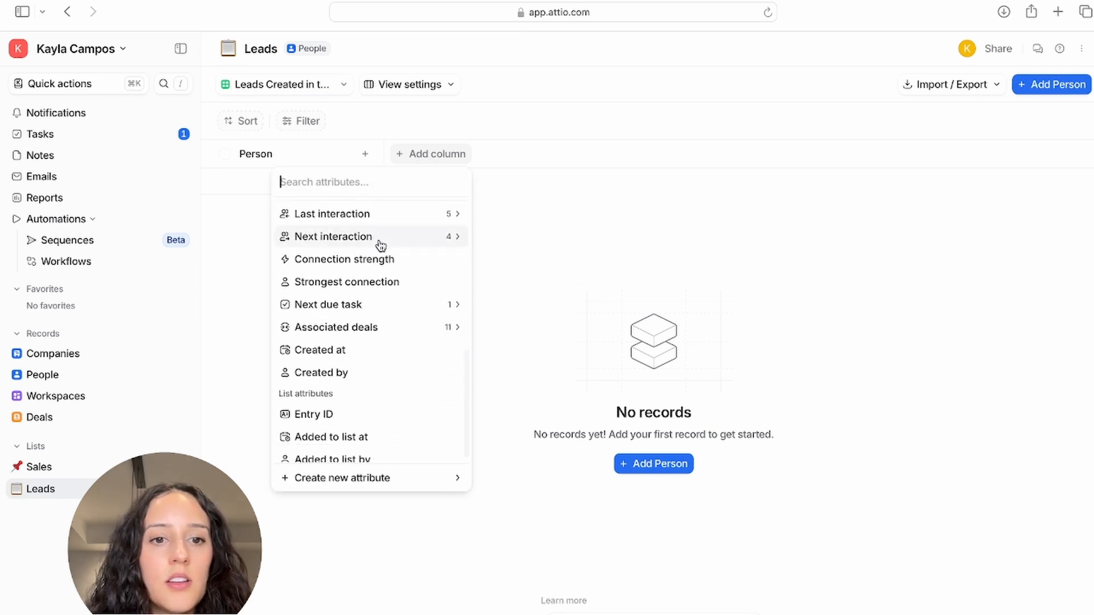
left_click(353, 360)
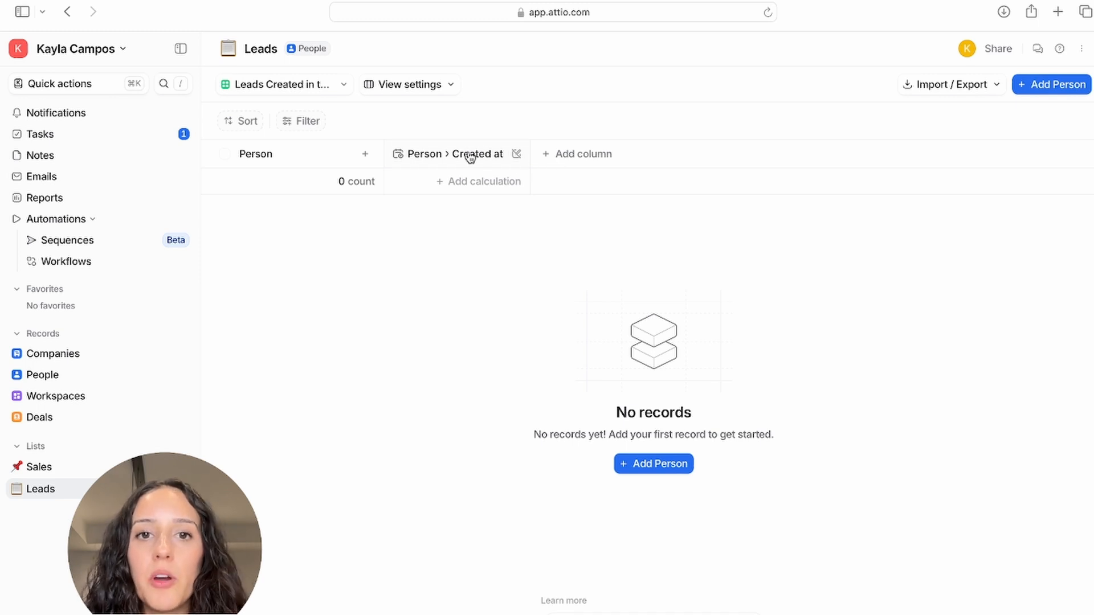
Add the person's Created by and Email addresses attributes as columns after Created at.
left_click(566, 163)
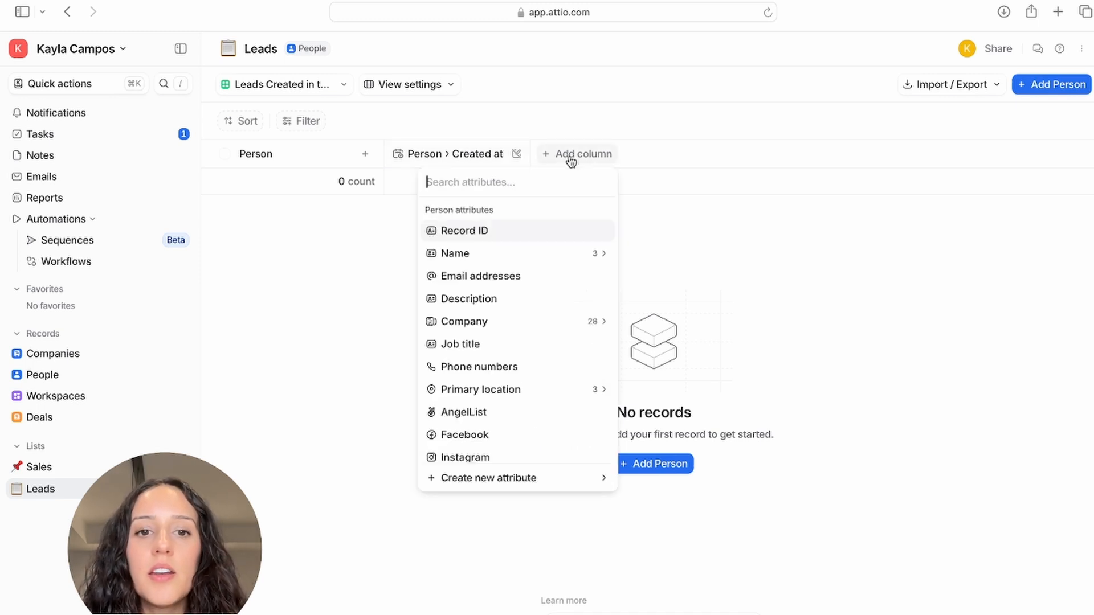
scroll(478, 341, "down", 3)
scroll(480, 339, "down", 5)
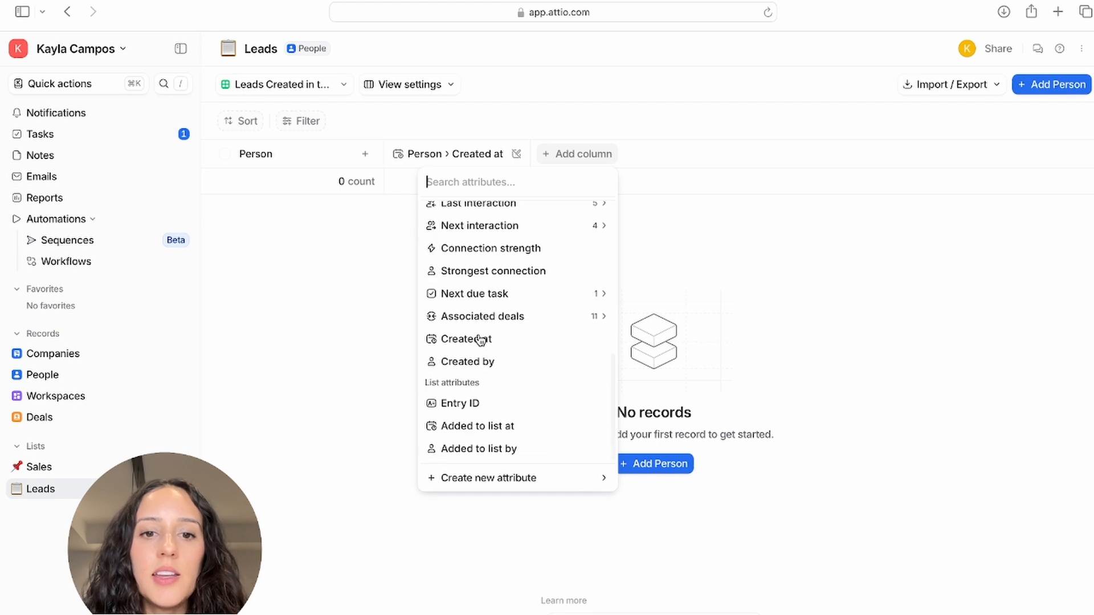
scroll(480, 340, "down", 1)
left_click(480, 366)
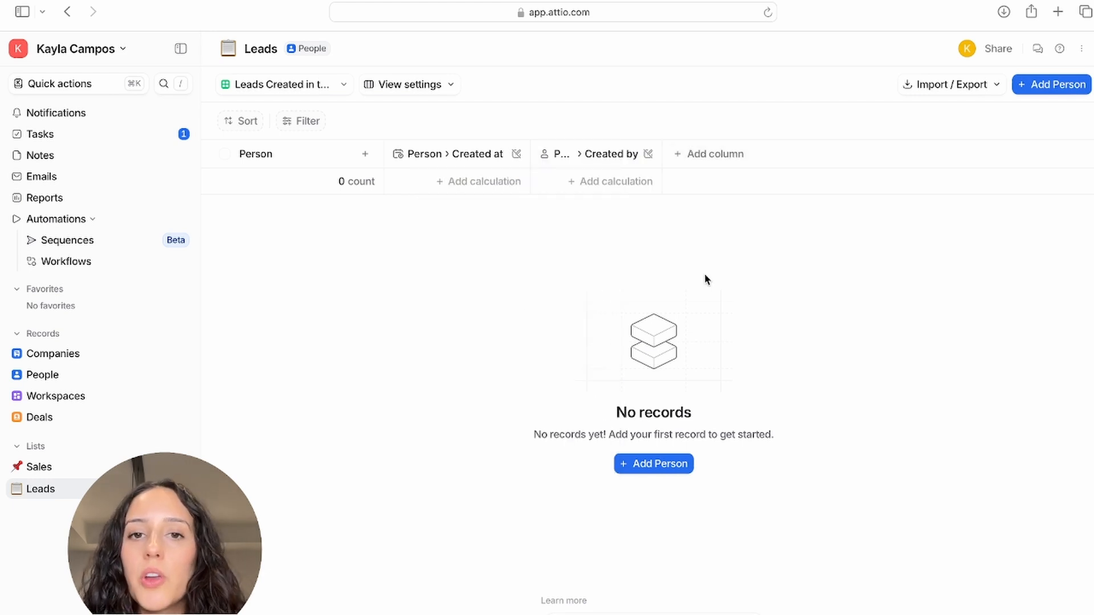
left_click(706, 163)
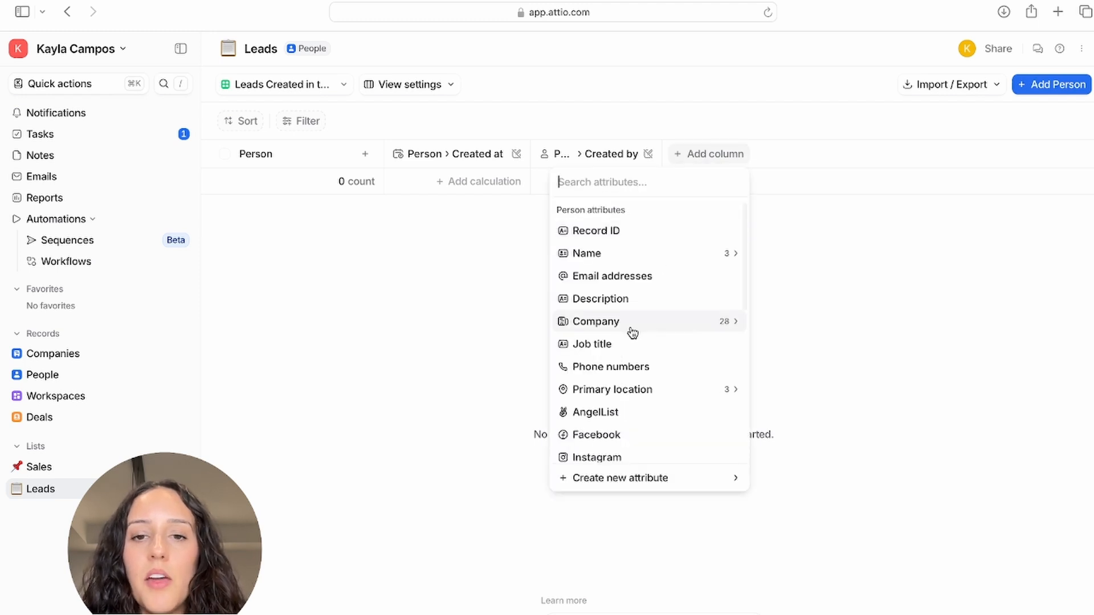
left_click(641, 277)
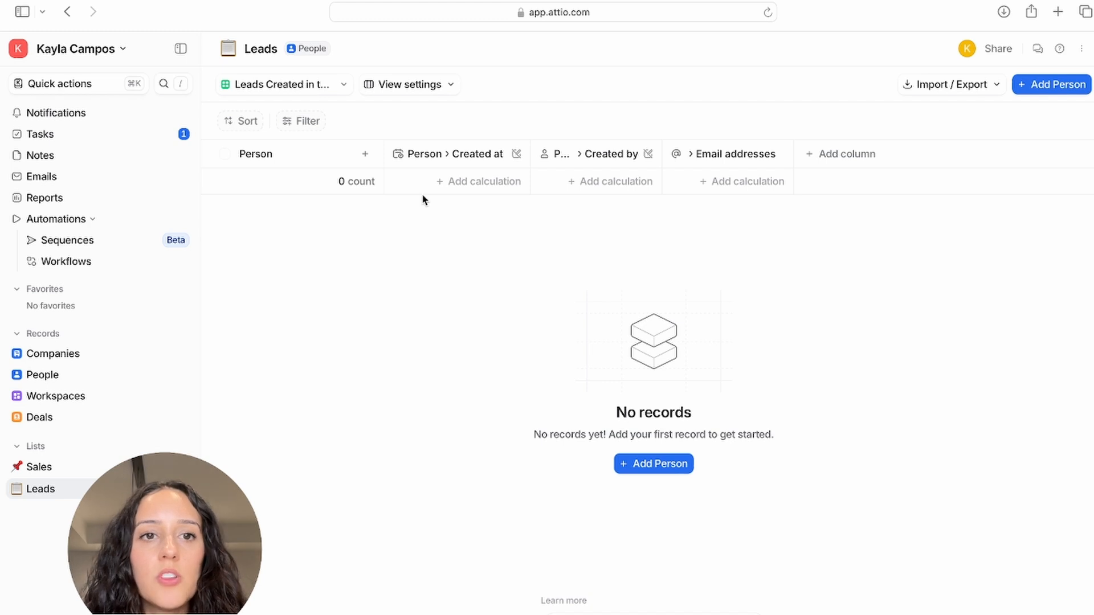
Filter the view to people whose Created at date is after One month ago.
left_click(305, 126)
scroll(354, 300, "down", 5)
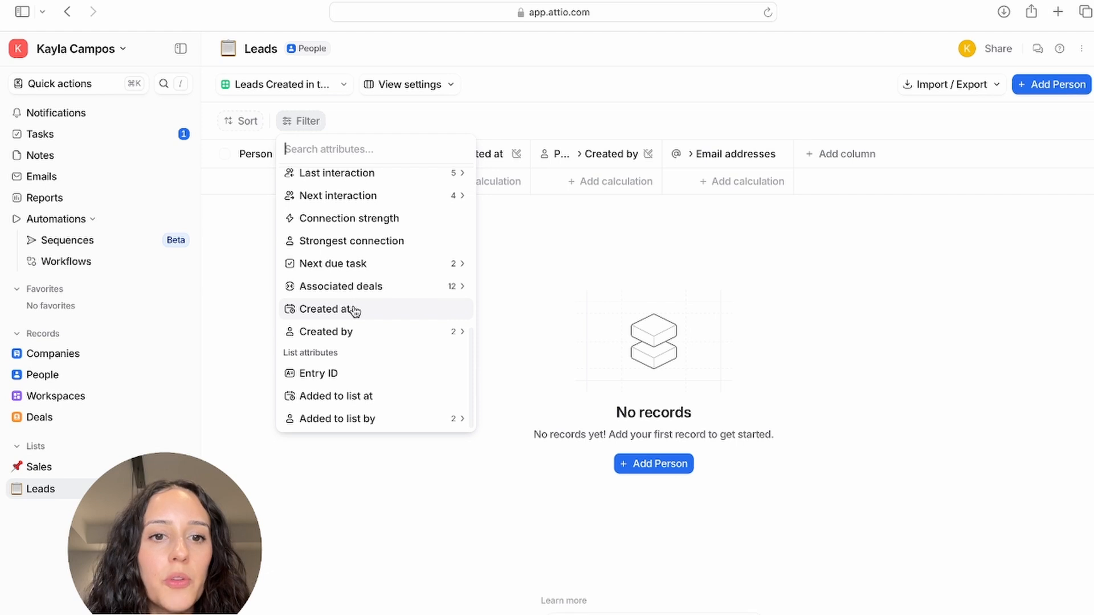
left_click(353, 310)
left_click(456, 121)
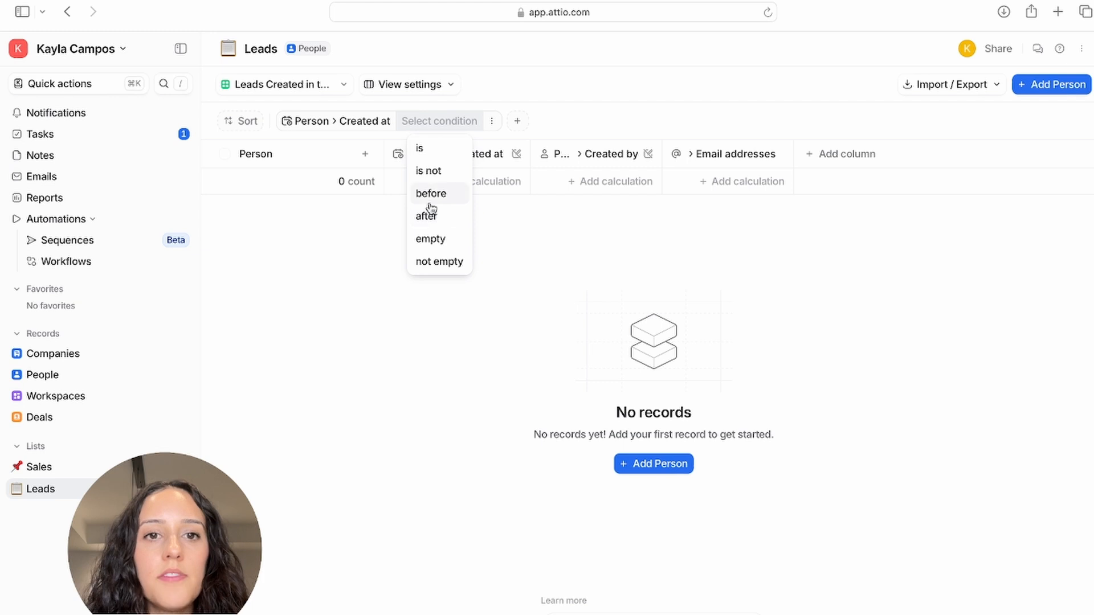
left_click(420, 147)
left_click(450, 127)
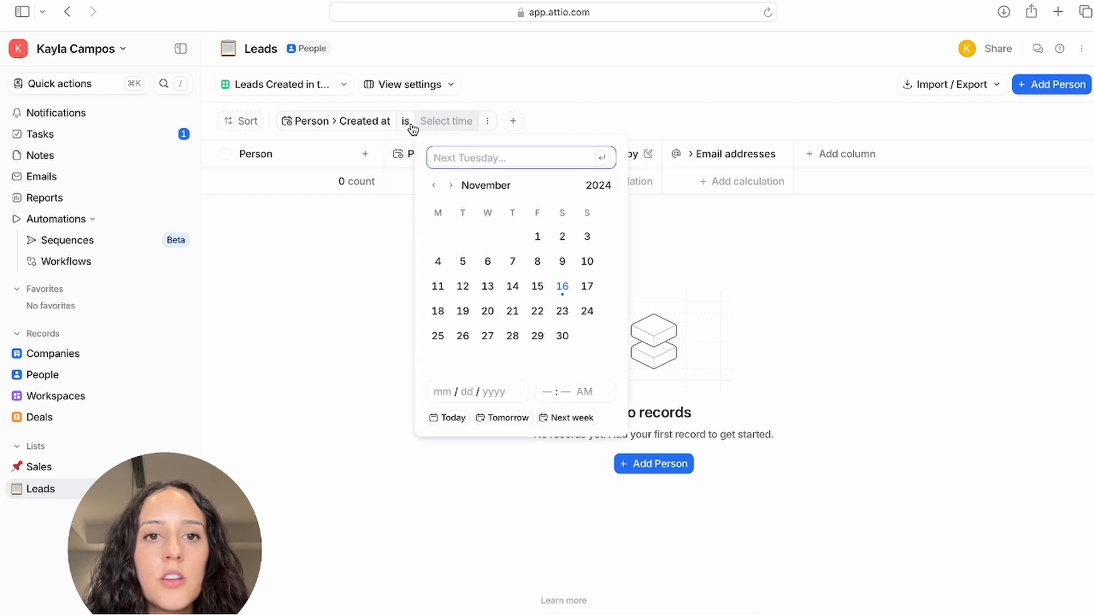
left_click(410, 124)
left_click(406, 218)
left_click(461, 126)
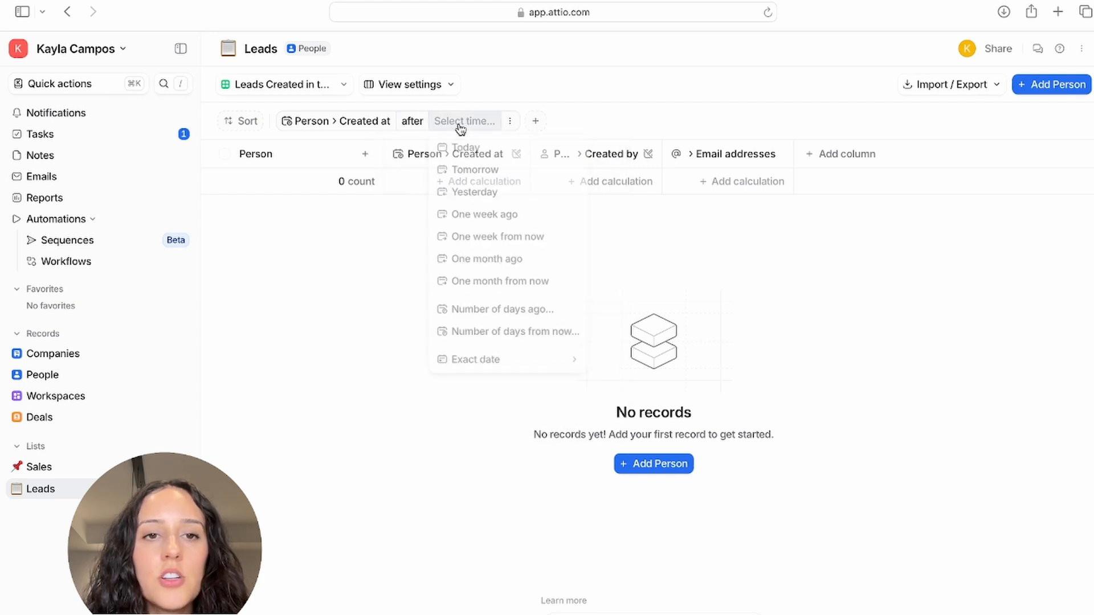
left_click(497, 264)
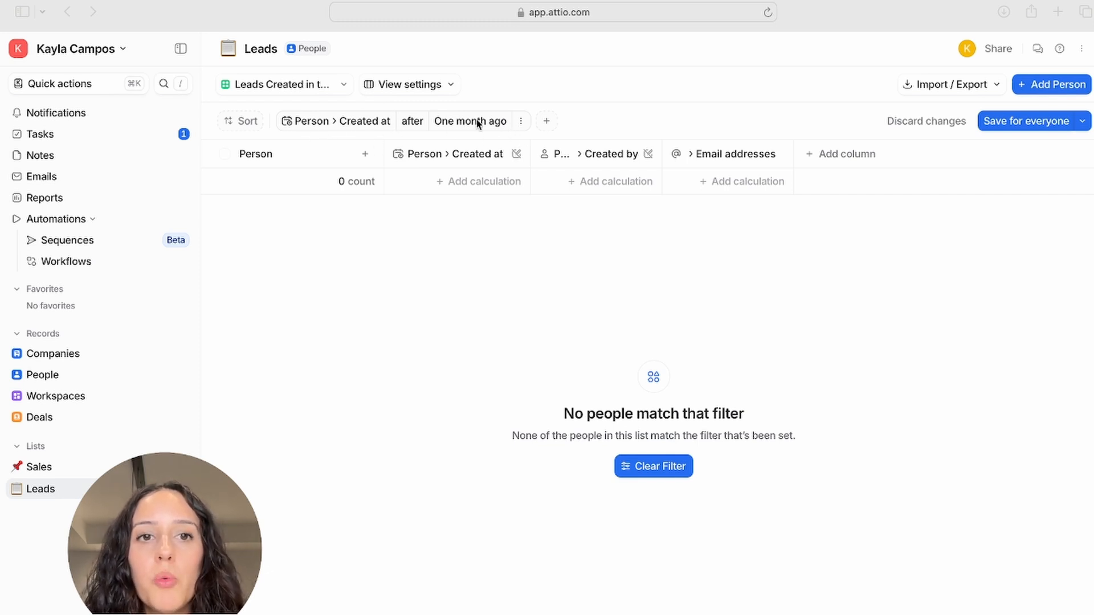
Convert the person Created at filter of the Leads Created in the Last Month view to an advanced filter.
left_click(523, 122)
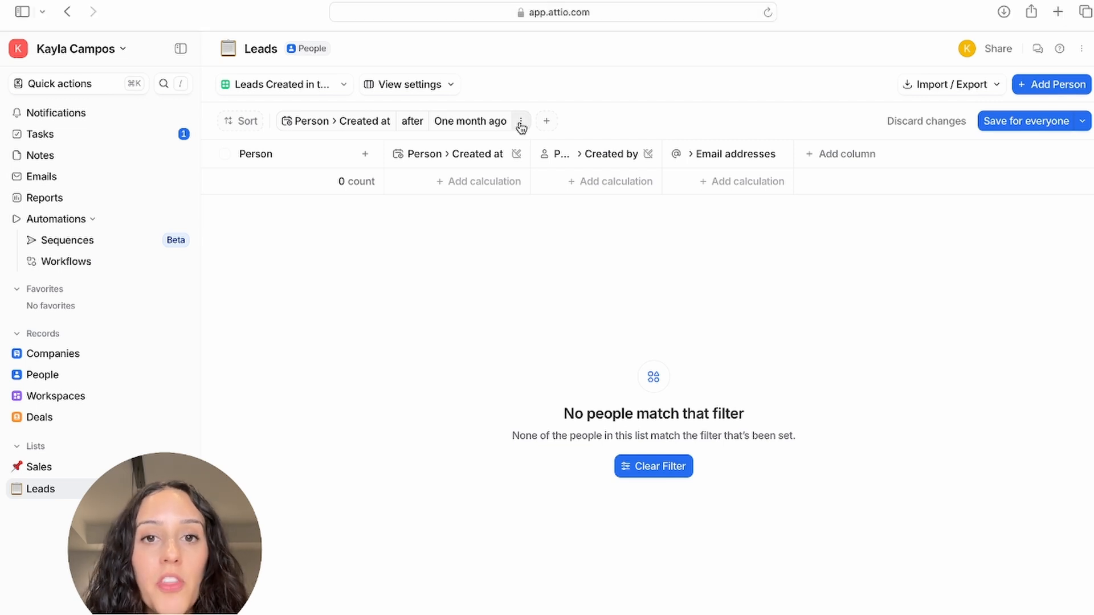
left_click(521, 123)
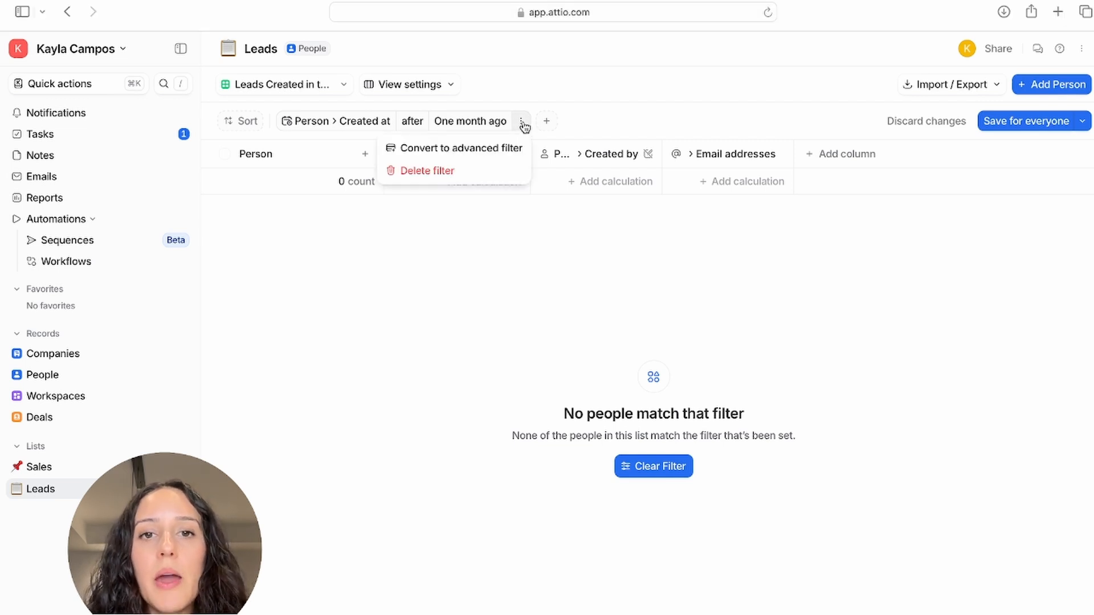
left_click(502, 150)
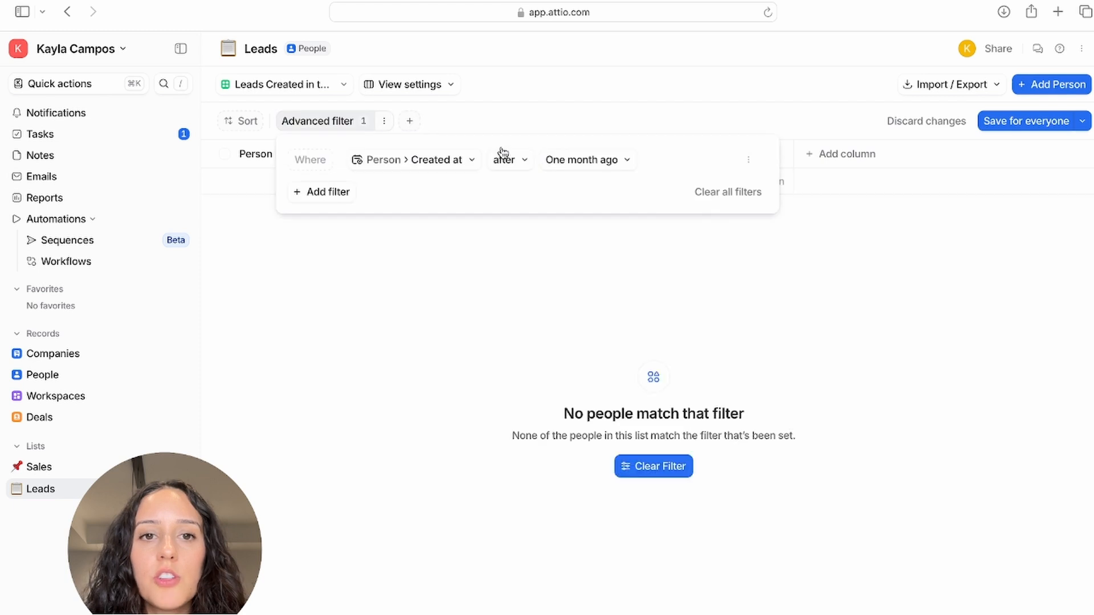
Add an And condition to the advanced filter requiring the person's Created by to be the workspace user.
left_click(334, 199)
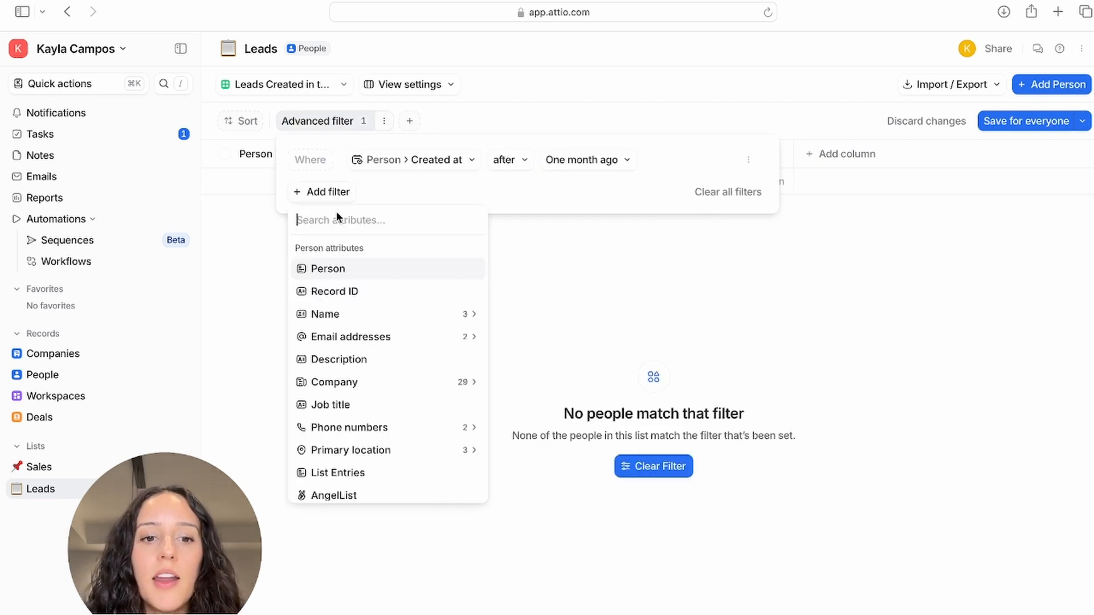
scroll(351, 409, "down", 10)
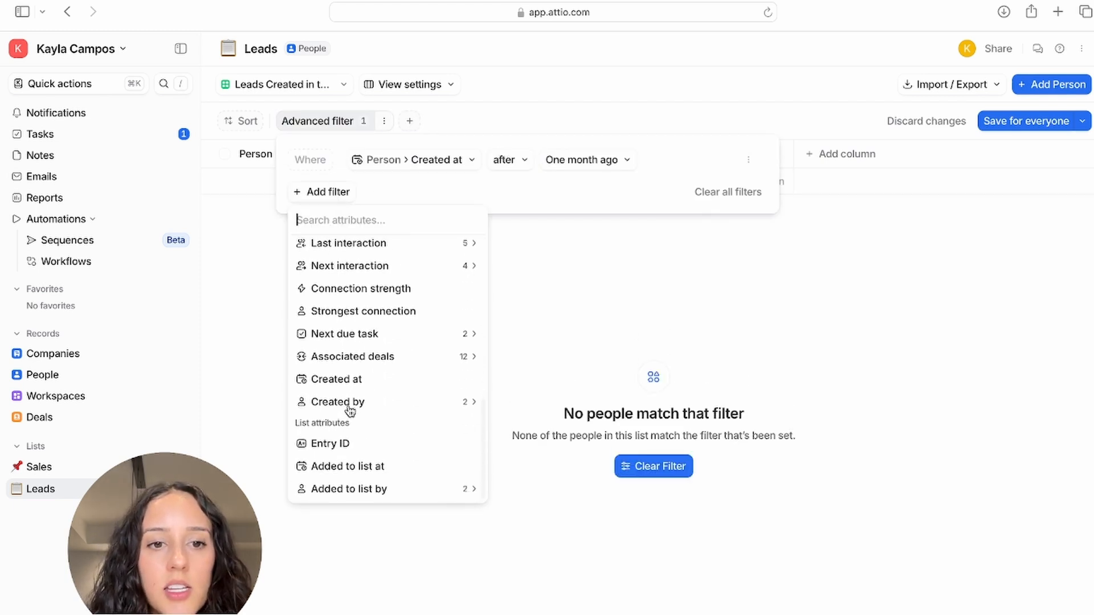
left_click(359, 406)
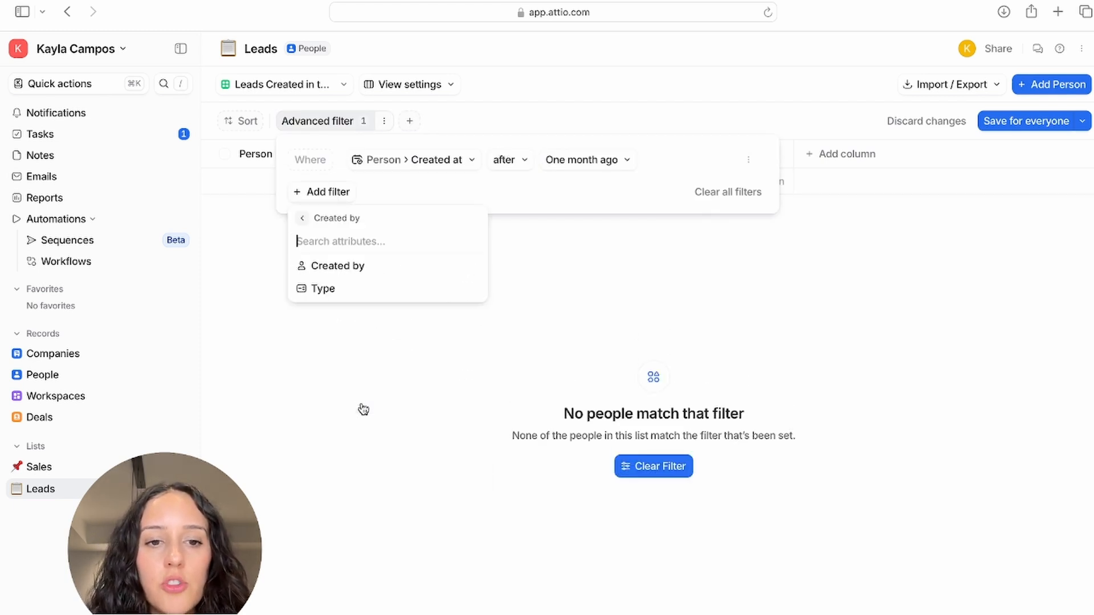
left_click(385, 266)
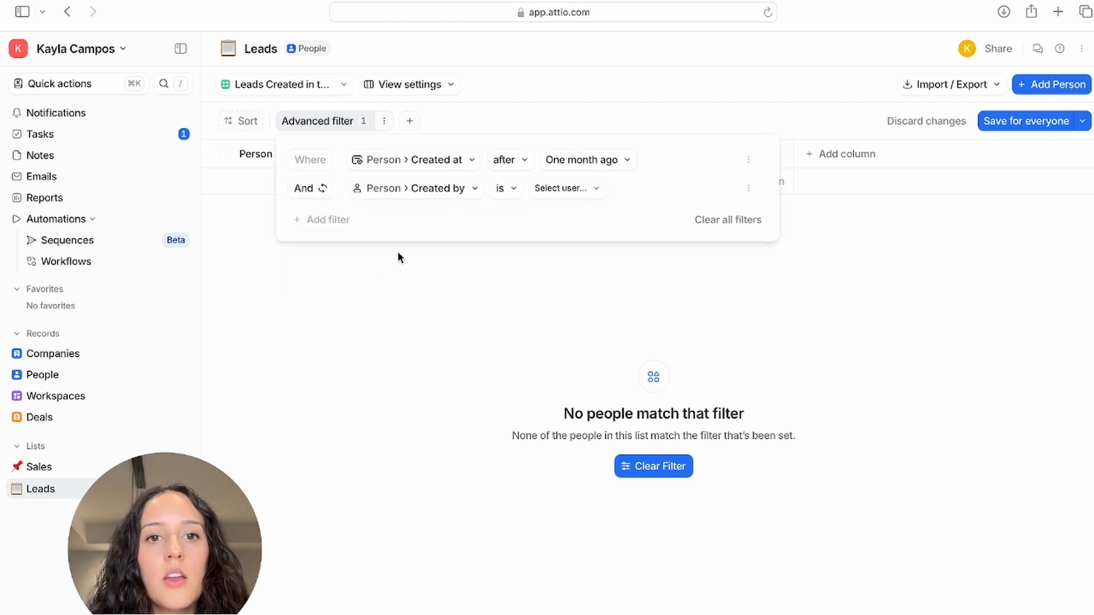
left_click(551, 189)
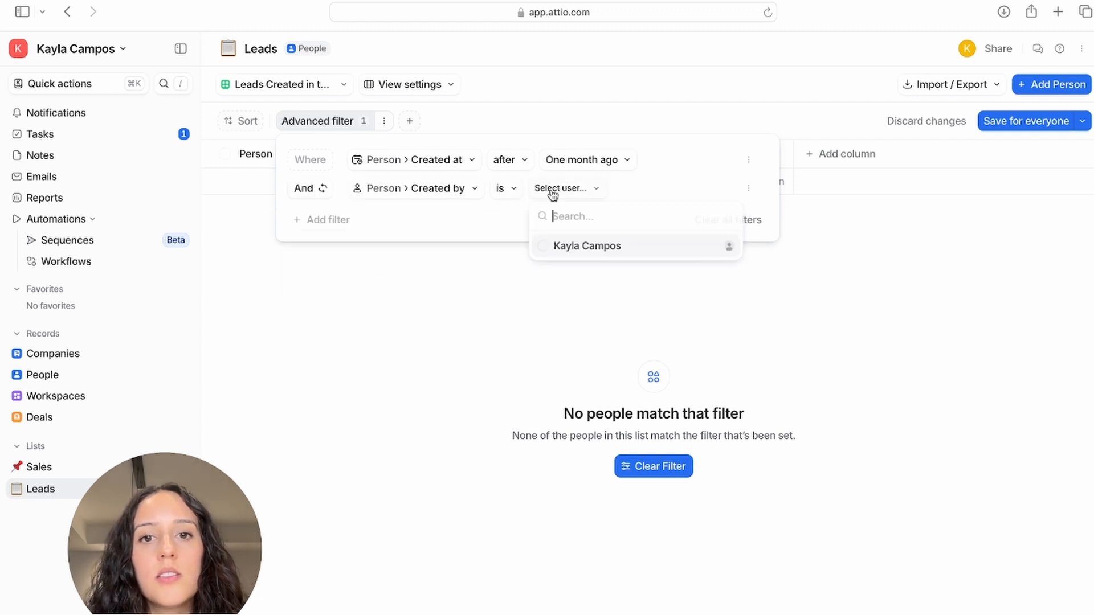
left_click(589, 250)
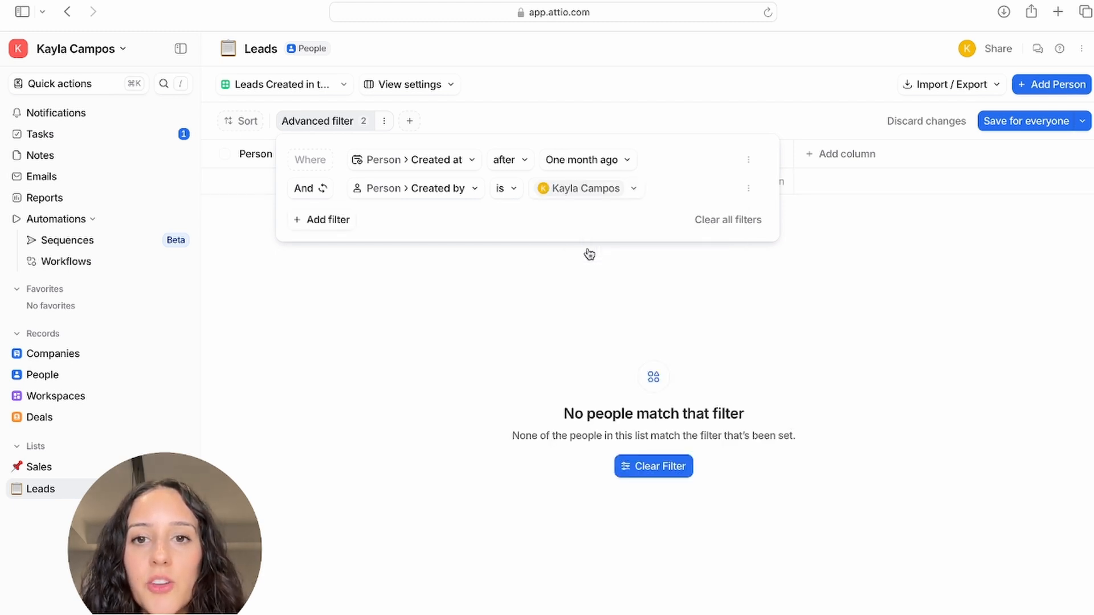
left_click(493, 288)
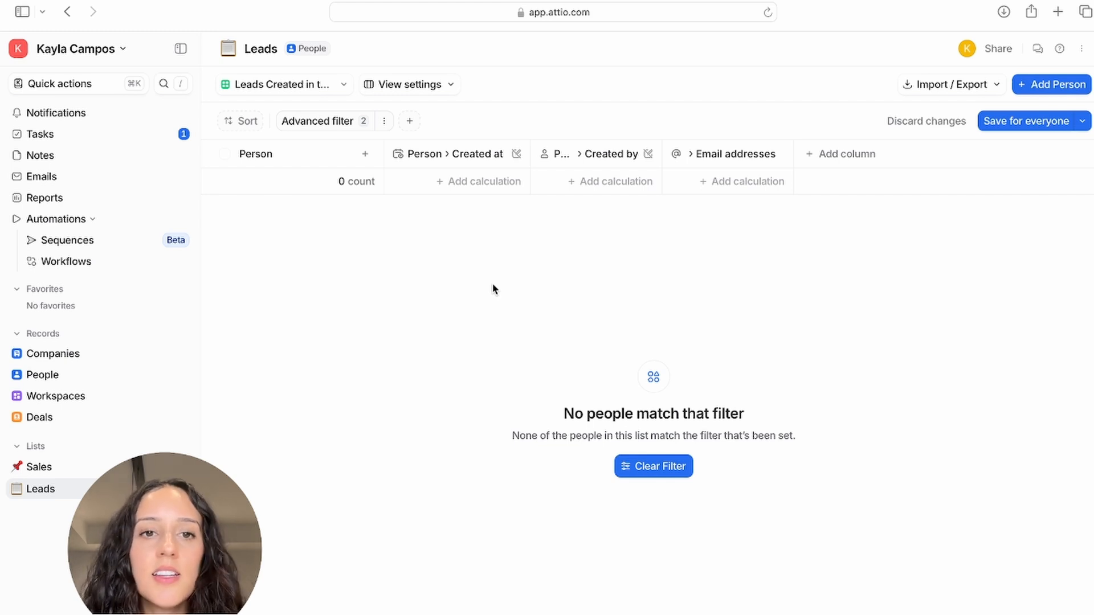
Review the Created at and Created by conditions in the view's advanced filter.
left_click(342, 123)
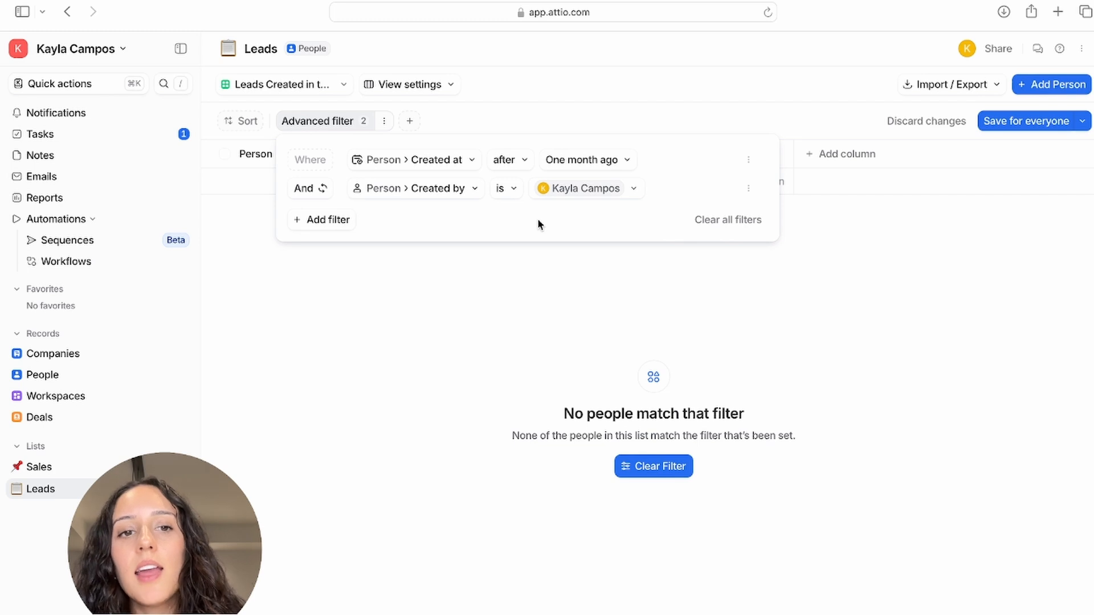
left_click(545, 310)
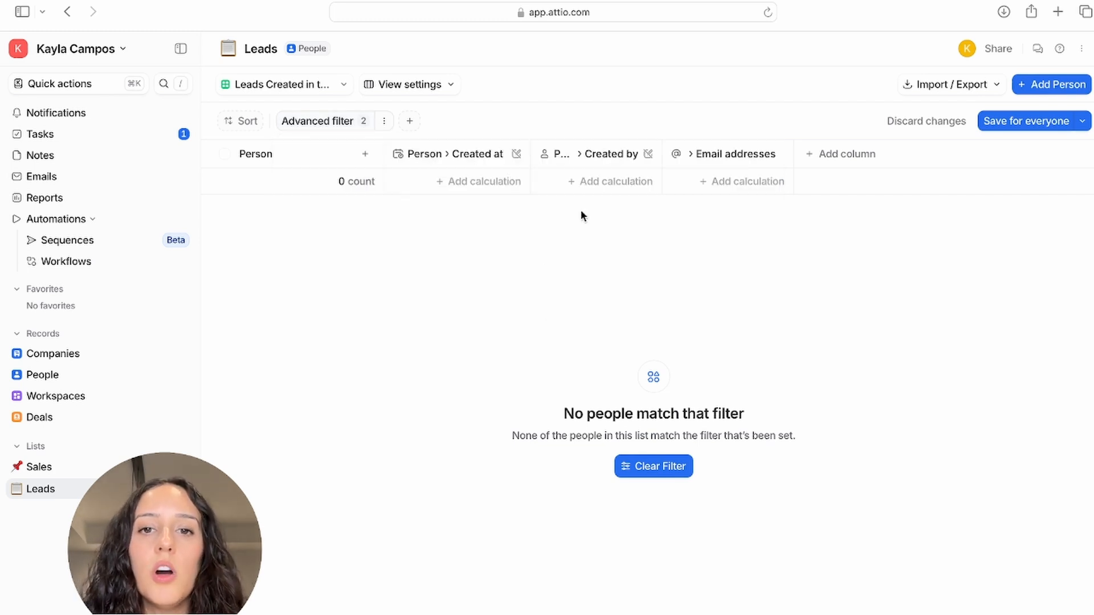
left_click(350, 125)
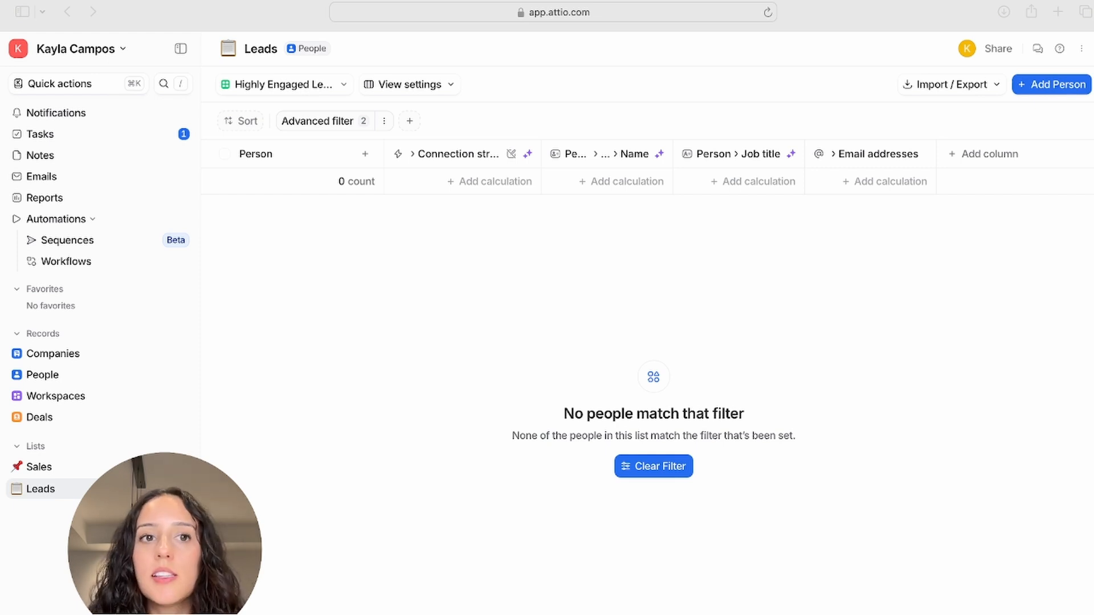
Open the list of available views for the Leads list from the Highly Engaged Leads view.
left_click(317, 86)
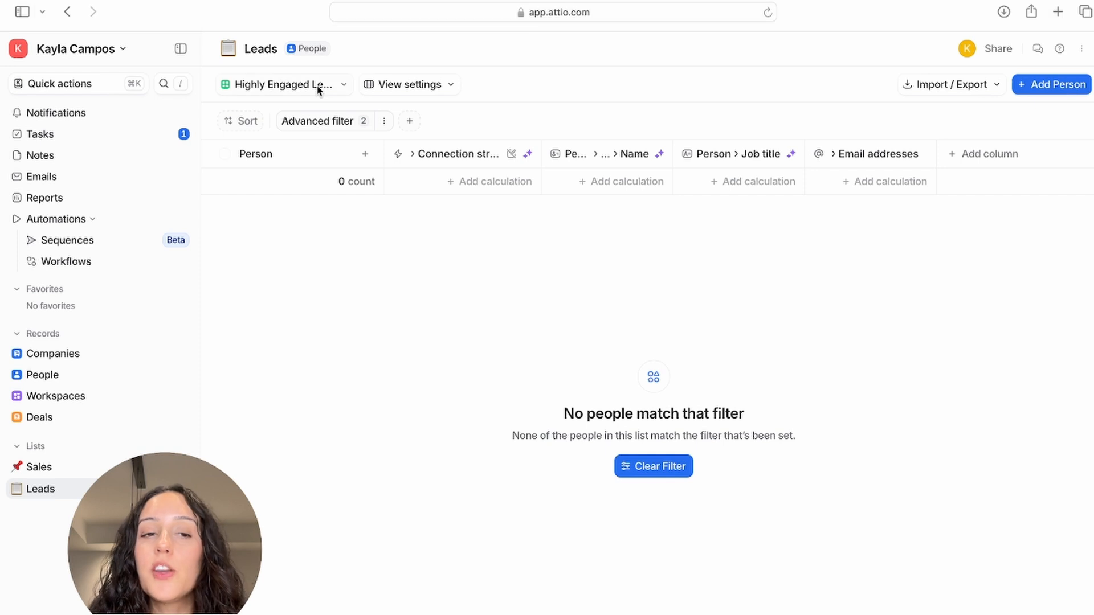
left_click(317, 87)
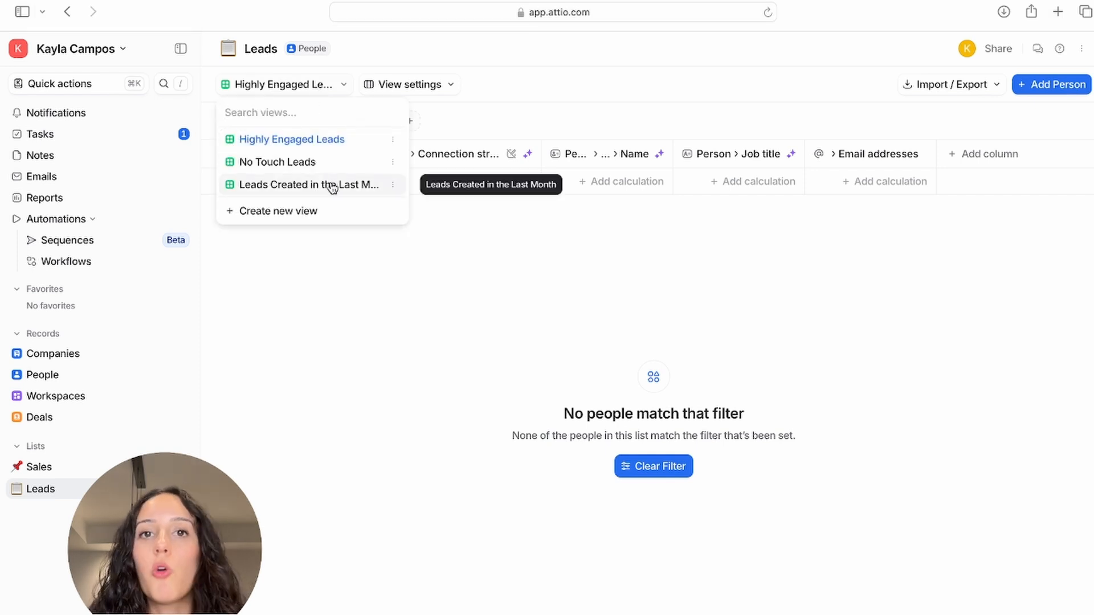